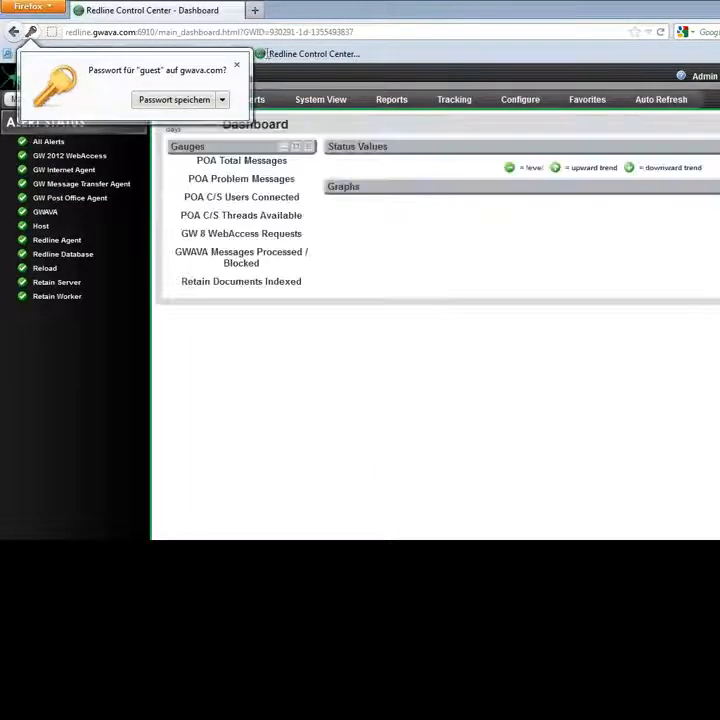
# Step: Dismiss the password-saving prompt and sort the dashboard's Status Values by Current in descending order
pyautogui.click(237, 66)
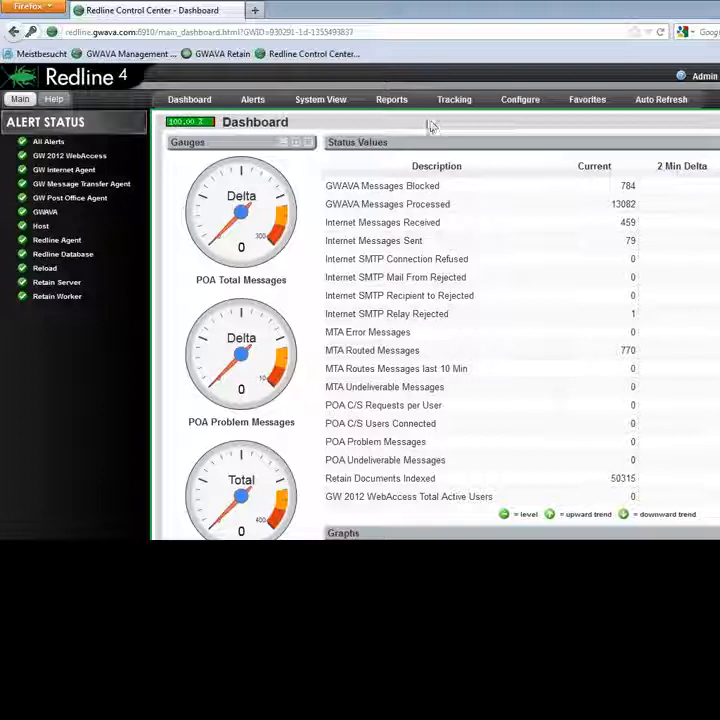
pyautogui.moveTo(190, 102)
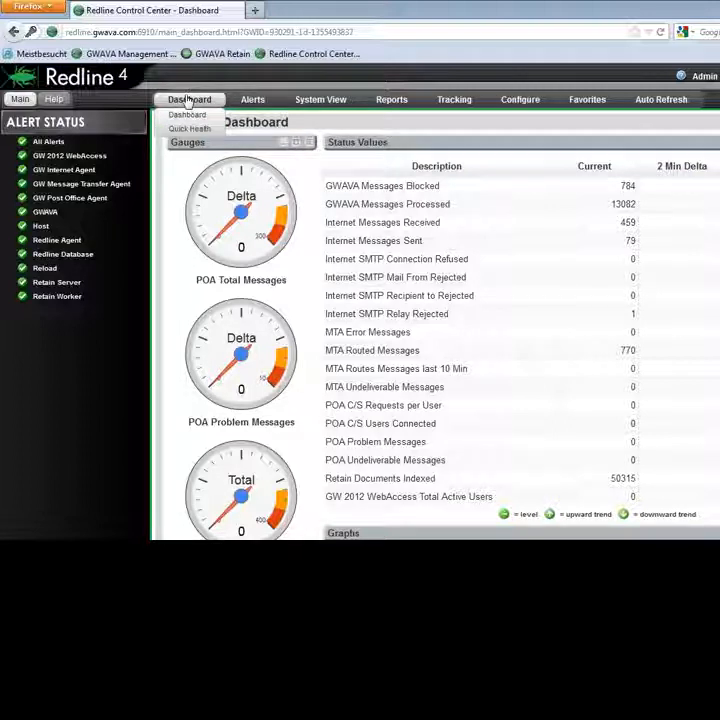
pyautogui.moveTo(293, 104)
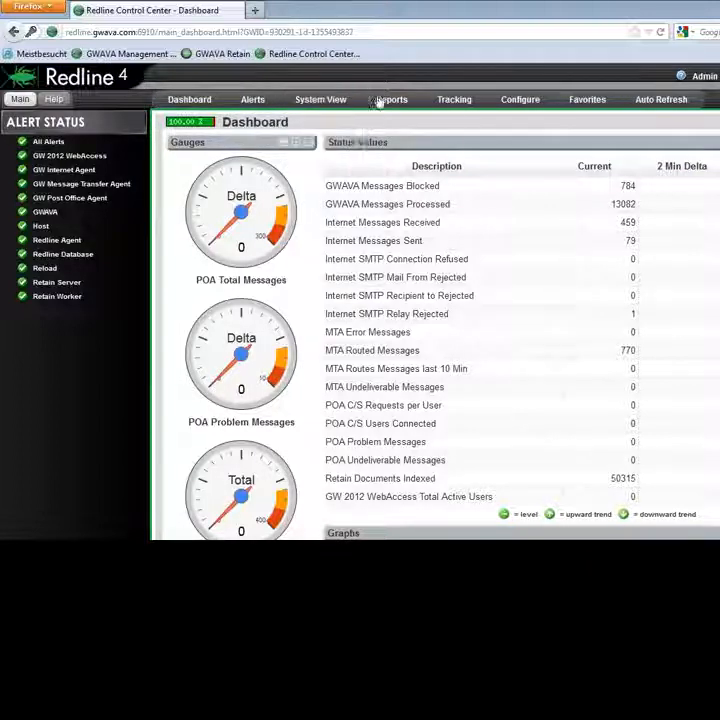
pyautogui.moveTo(437, 107)
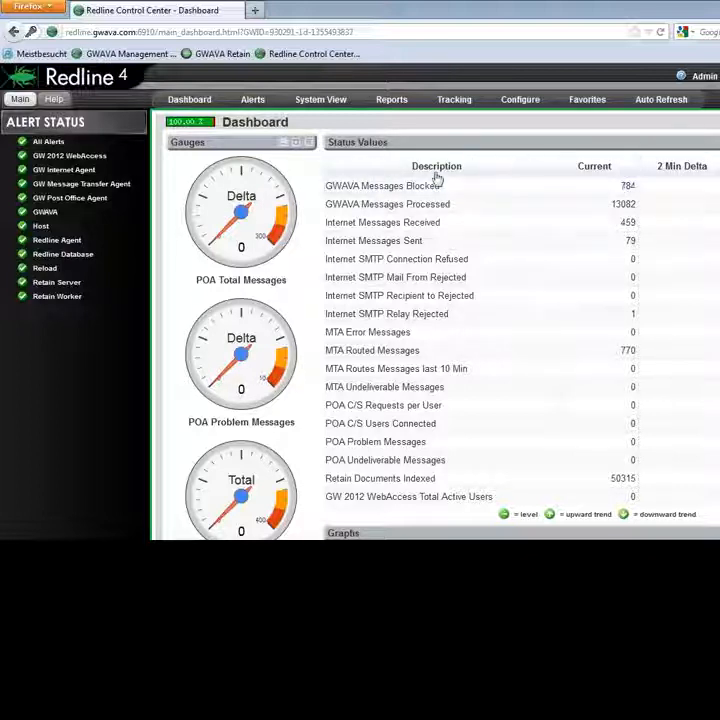
pyautogui.click(598, 168)
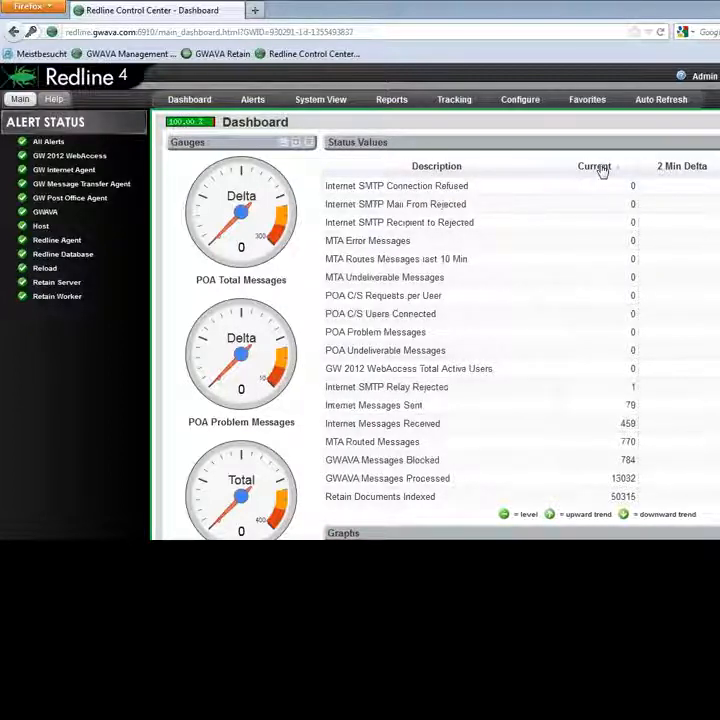
pyautogui.click(600, 169)
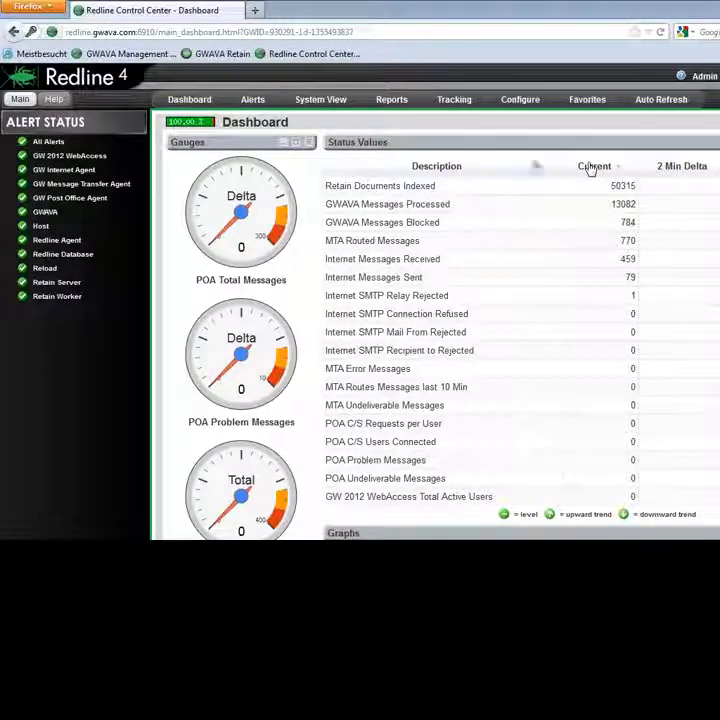
# Step: Examine the dashboard's Domain Messages and Internet Messages In/Out graphs, including the values at individual peaks
pyautogui.scroll(-3, 510, 178)
pyautogui.scroll(-2, 505, 176)
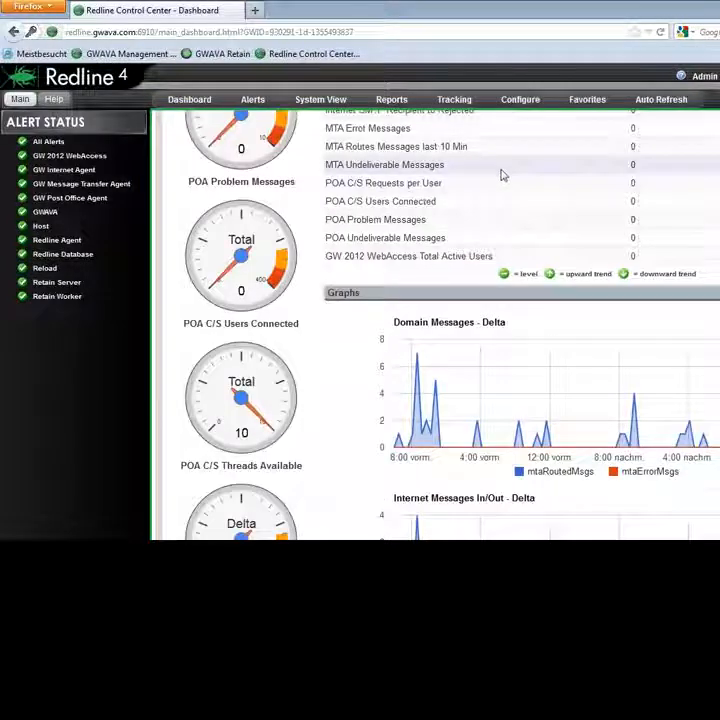
pyautogui.scroll(-3, 503, 175)
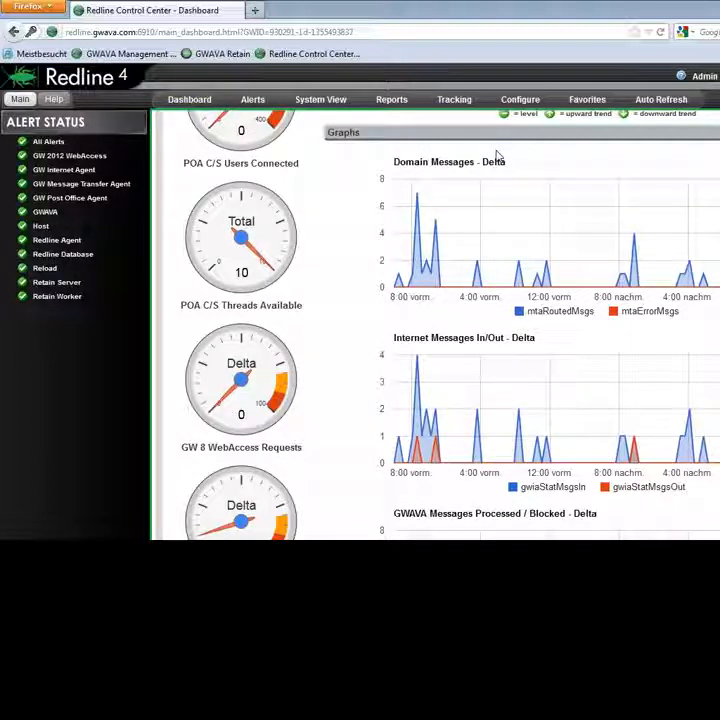
pyautogui.moveTo(420, 194)
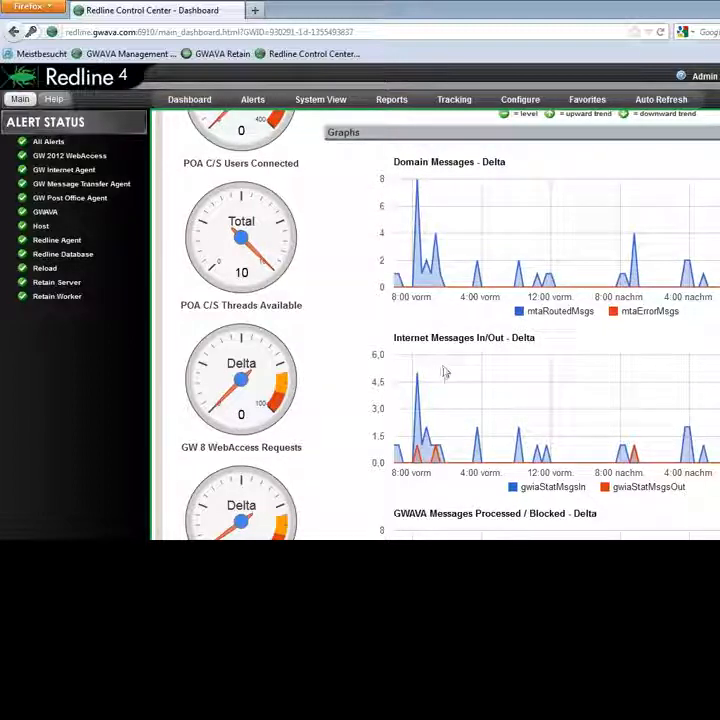
pyautogui.moveTo(416, 378)
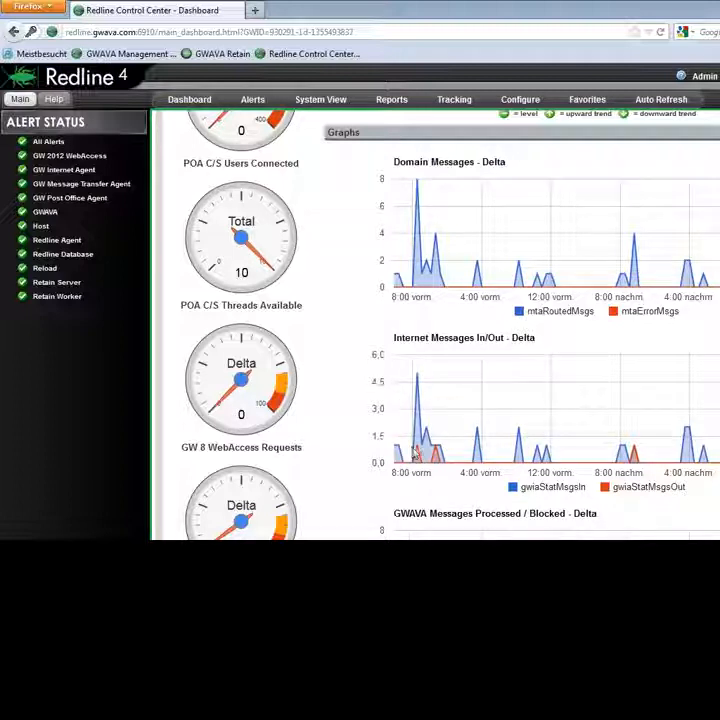
pyautogui.moveTo(418, 450)
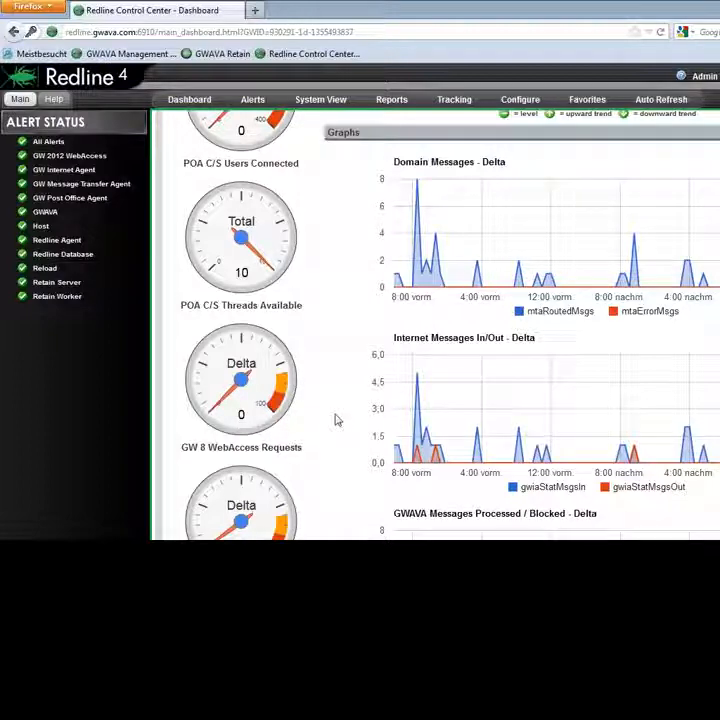
pyautogui.scroll(3, 350, 386)
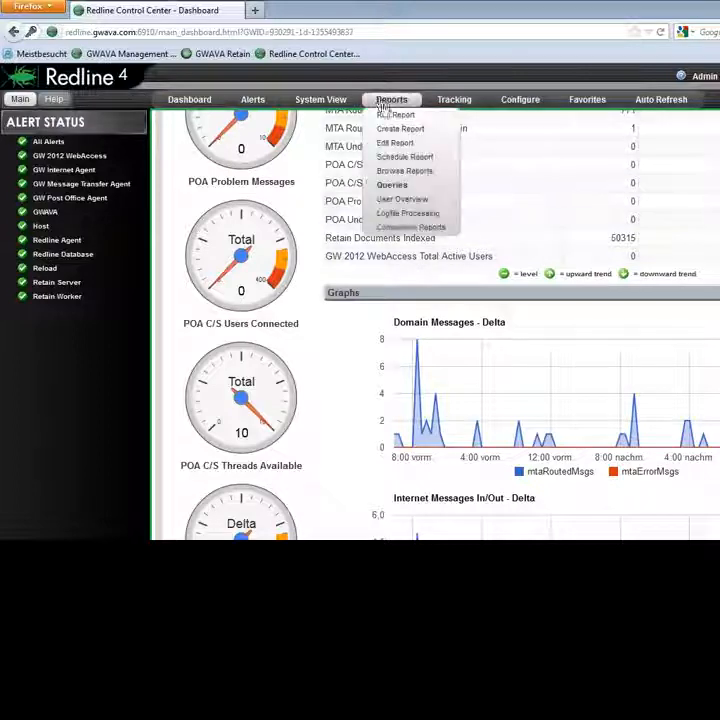
# Step: Run the Post Office Size Analysis report for the demopo.demodo agent, review it and close it
pyautogui.click(390, 116)
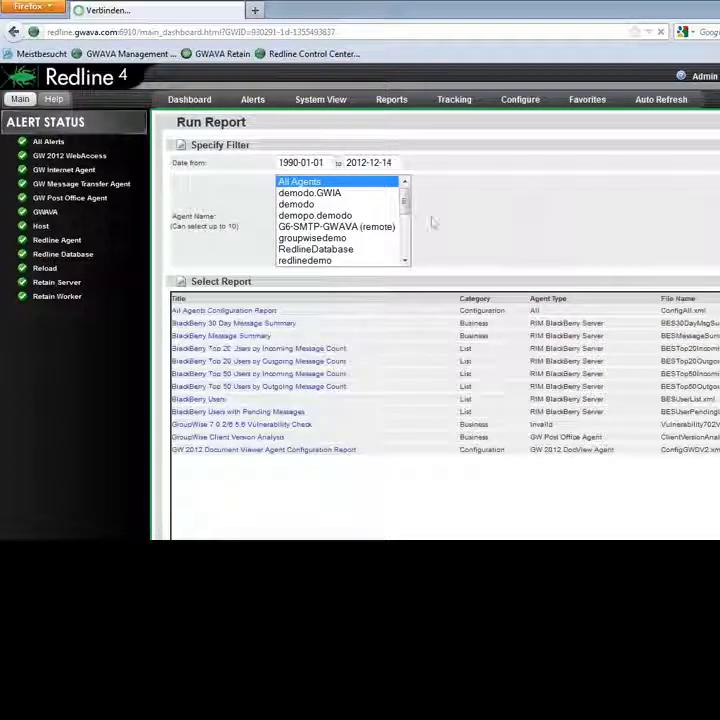
pyautogui.click(306, 216)
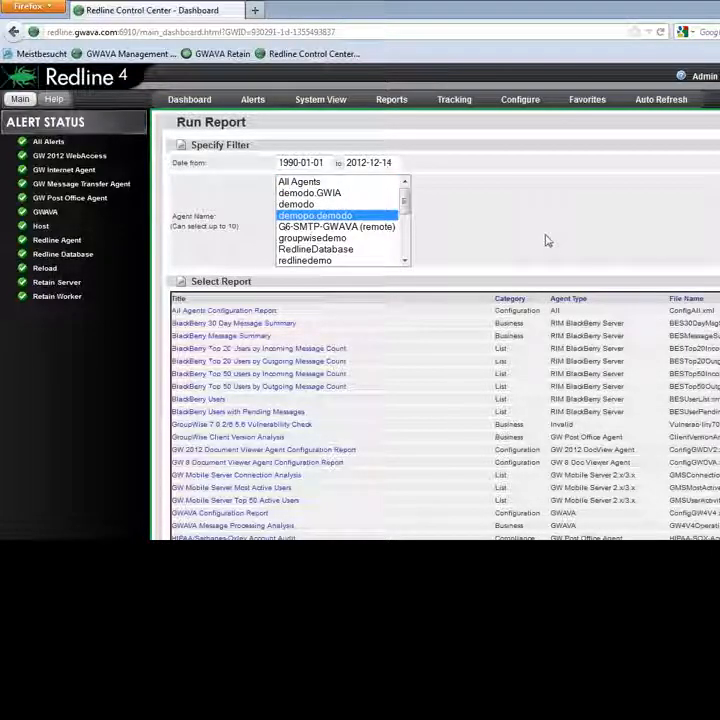
pyautogui.scroll(-15, 500, 318)
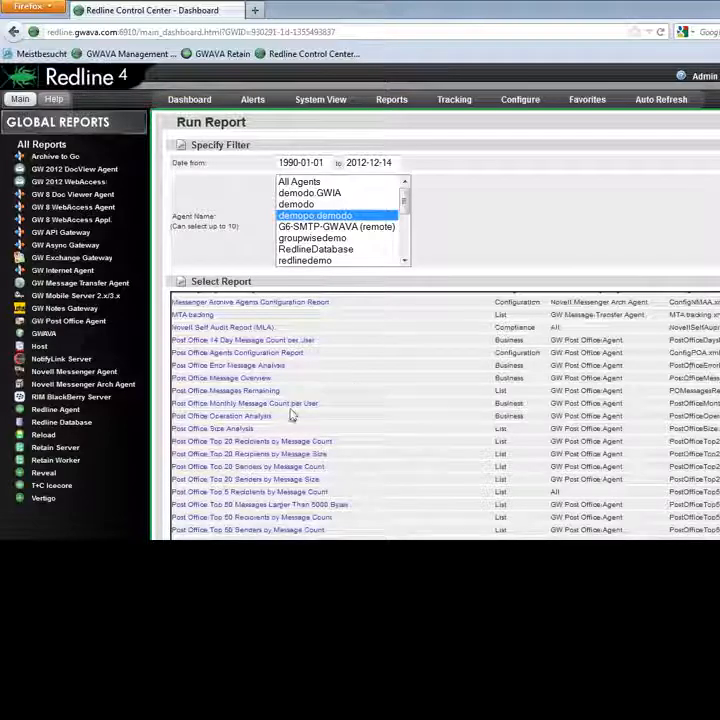
pyautogui.click(230, 430)
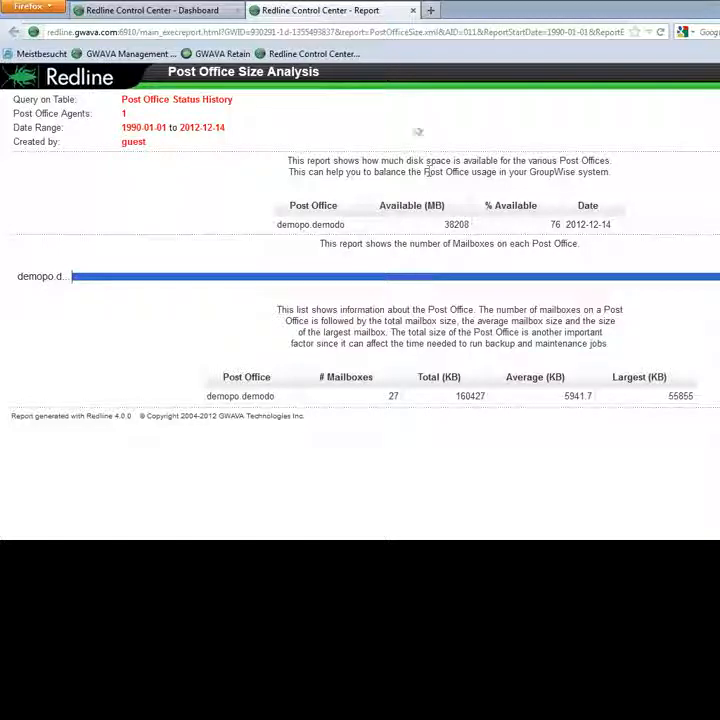
pyautogui.click(411, 11)
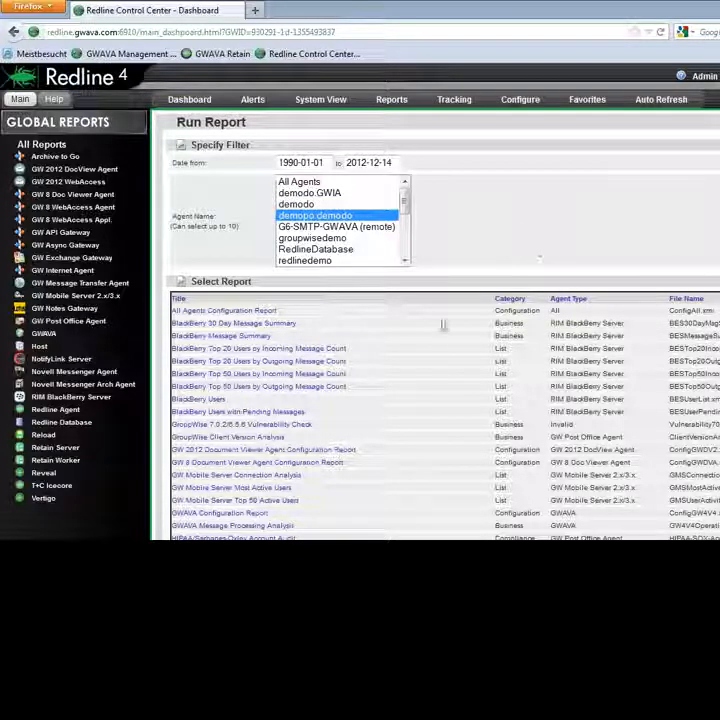
# Step: Run the Internet Top 20 Recipients by Message Count report for demopo.demodo and close it
pyautogui.scroll(-5, 415, 366)
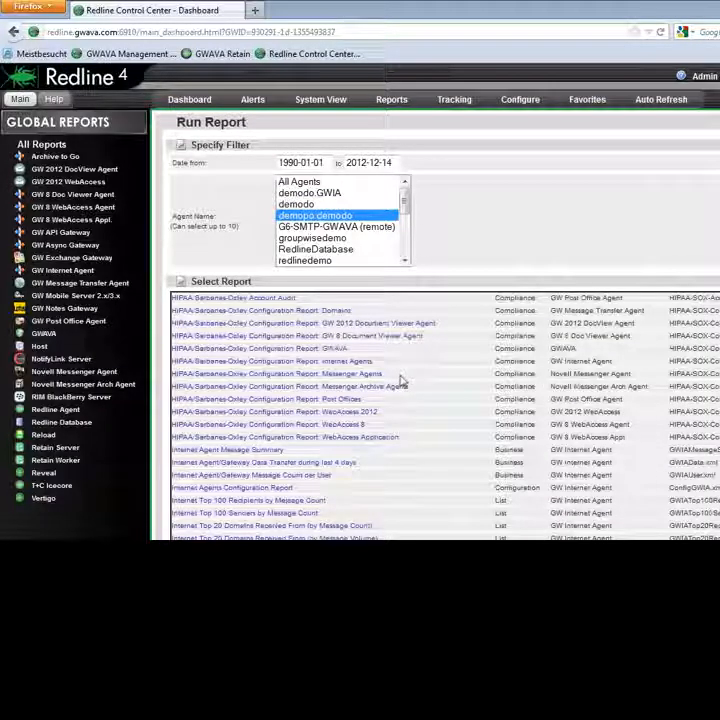
pyautogui.scroll(-3, 398, 384)
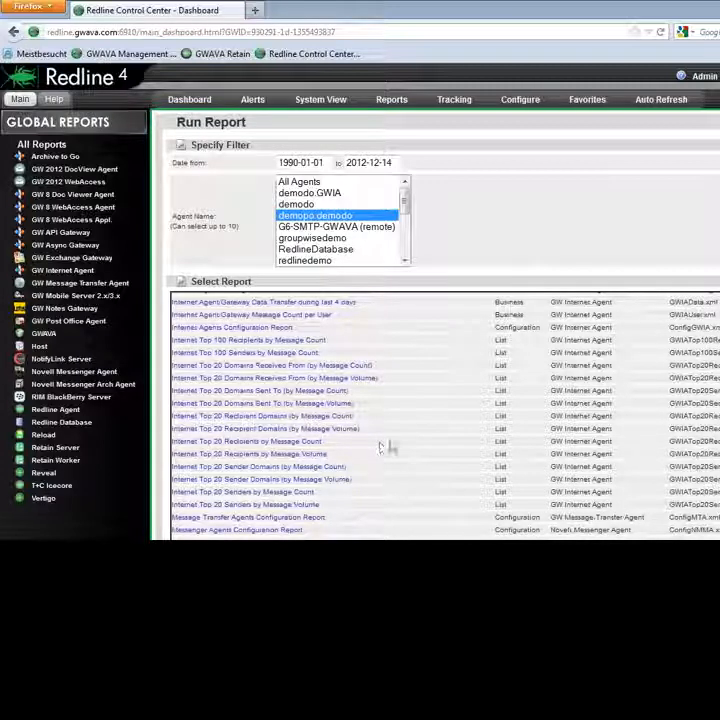
pyautogui.click(255, 443)
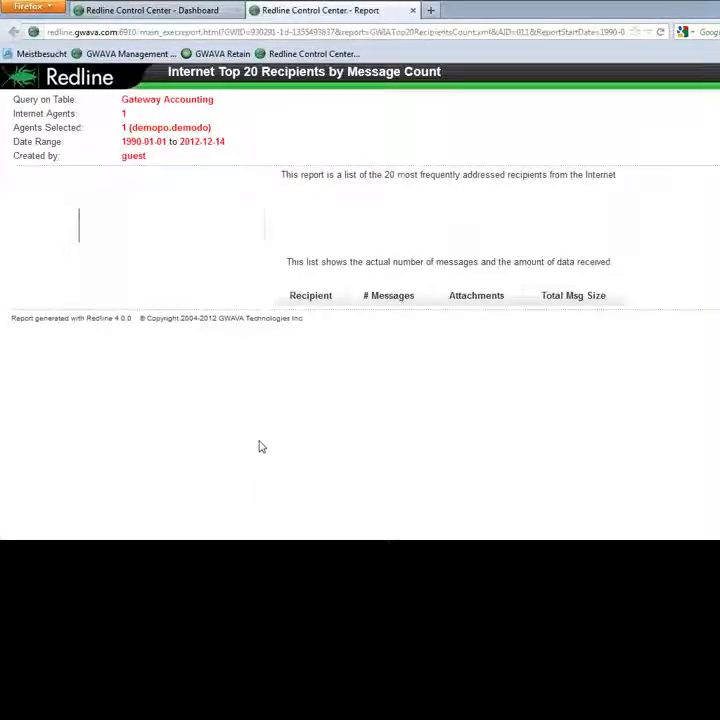
pyautogui.click(413, 10)
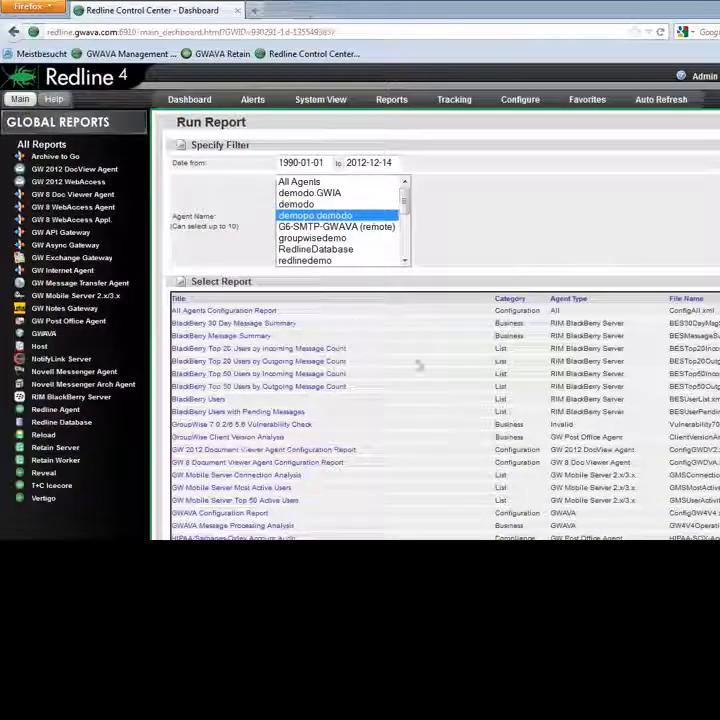
# Step: Run the Post Office Message Overview report, examine its message count and data processed charts and summary table, and close it
pyautogui.scroll(-10, 381, 400)
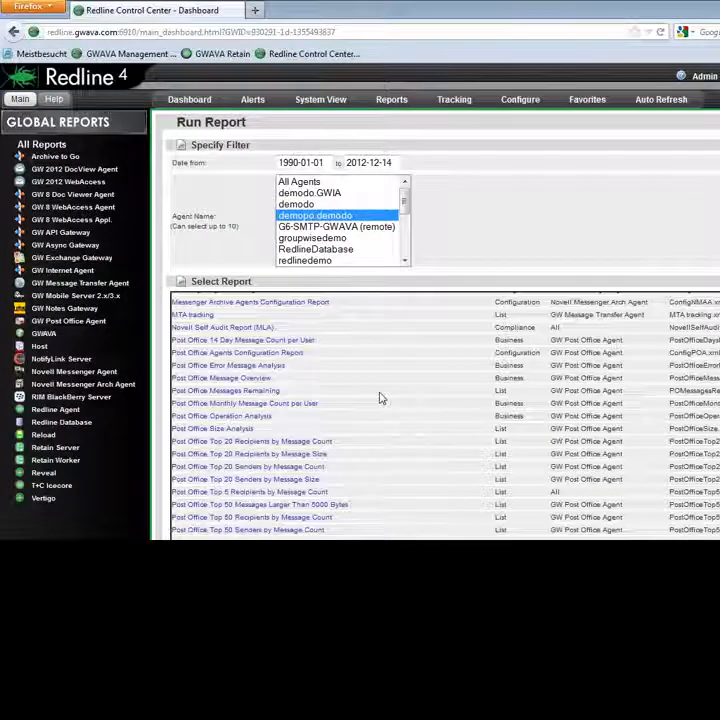
pyautogui.click(248, 379)
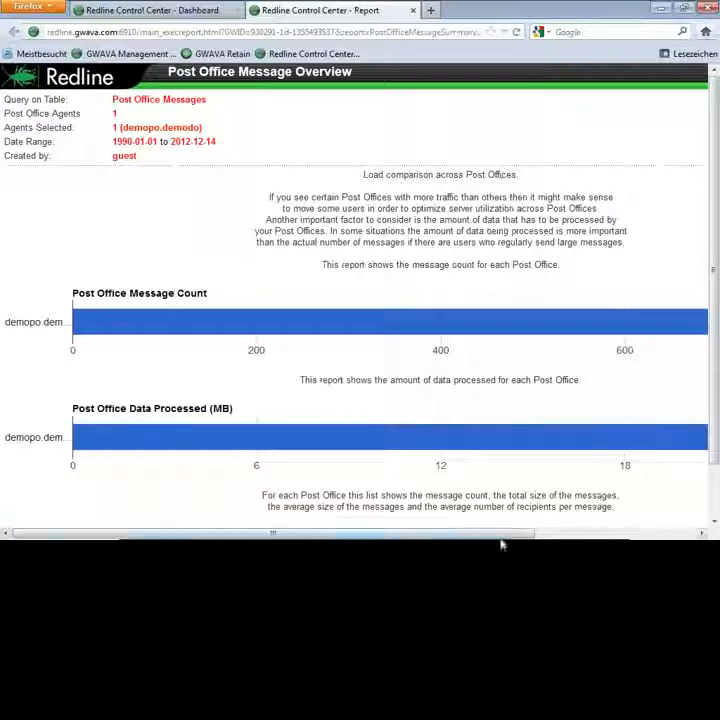
pyautogui.moveTo(500, 533); pyautogui.dragTo(554, 530)
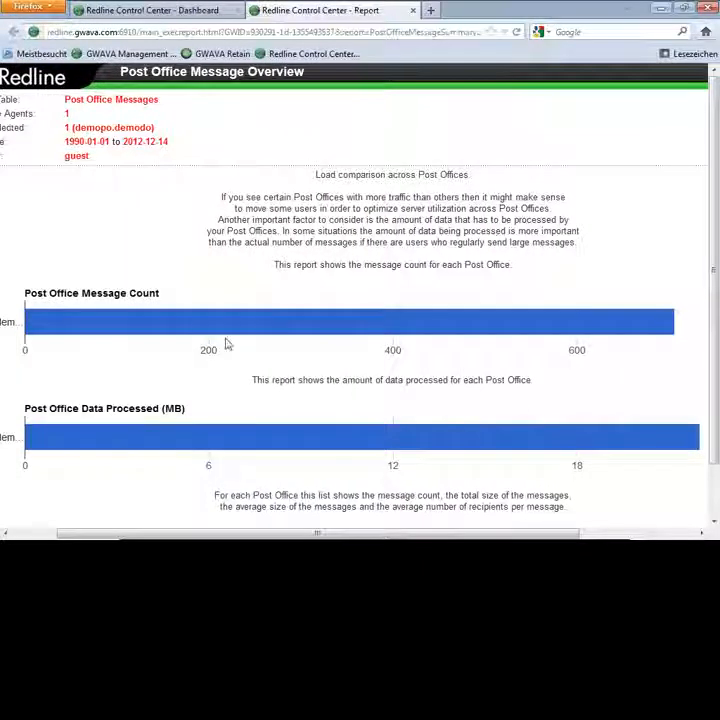
pyautogui.moveTo(149, 333)
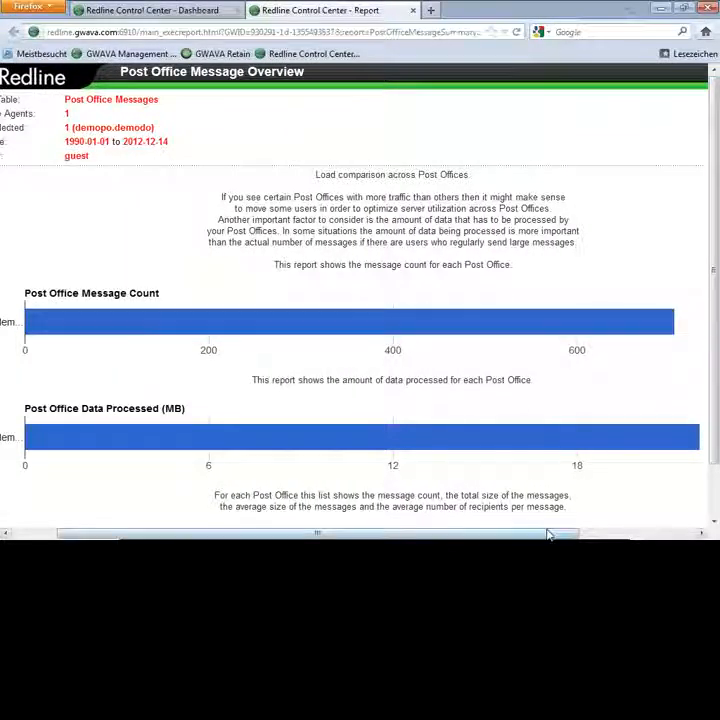
pyautogui.moveTo(548, 537); pyautogui.dragTo(633, 536)
pyautogui.moveTo(575, 329)
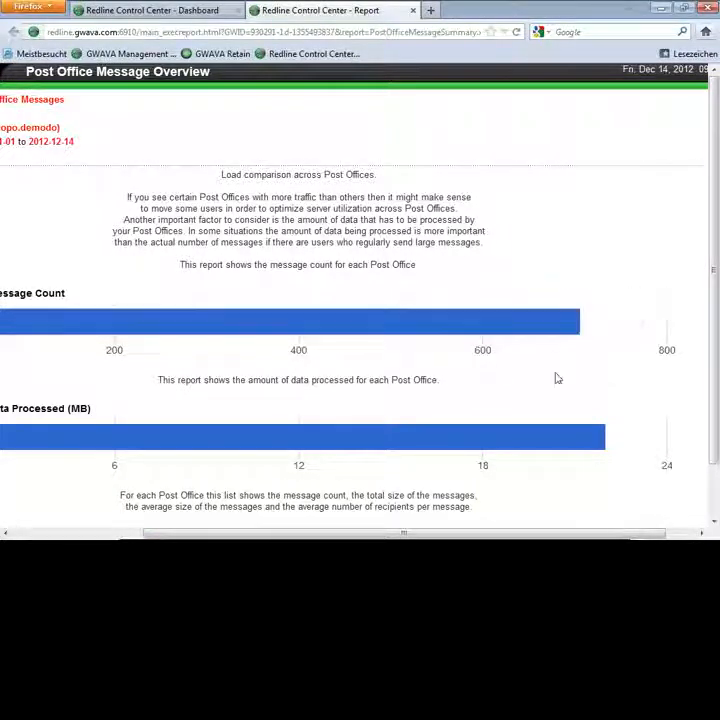
pyautogui.moveTo(556, 448)
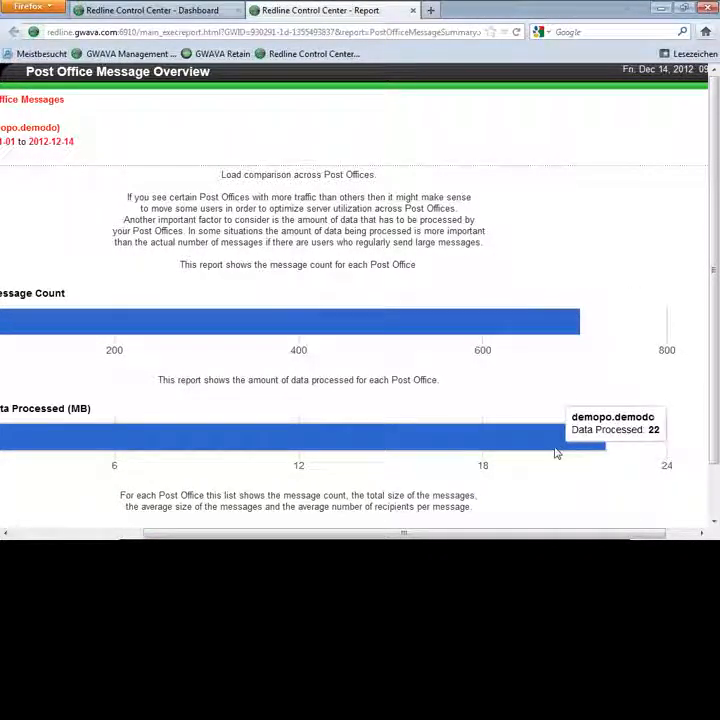
pyautogui.moveTo(505, 537); pyautogui.dragTo(320, 538)
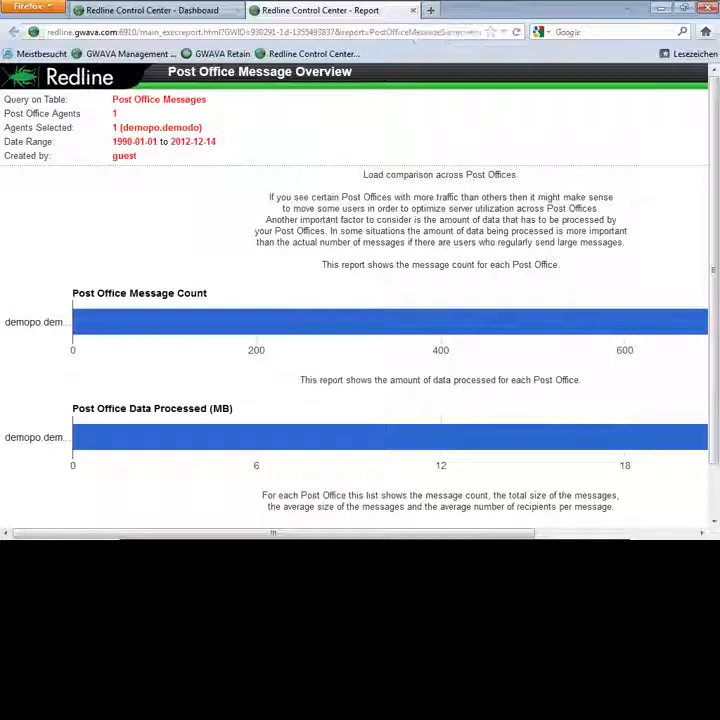
pyautogui.scroll(-1, 371, 270)
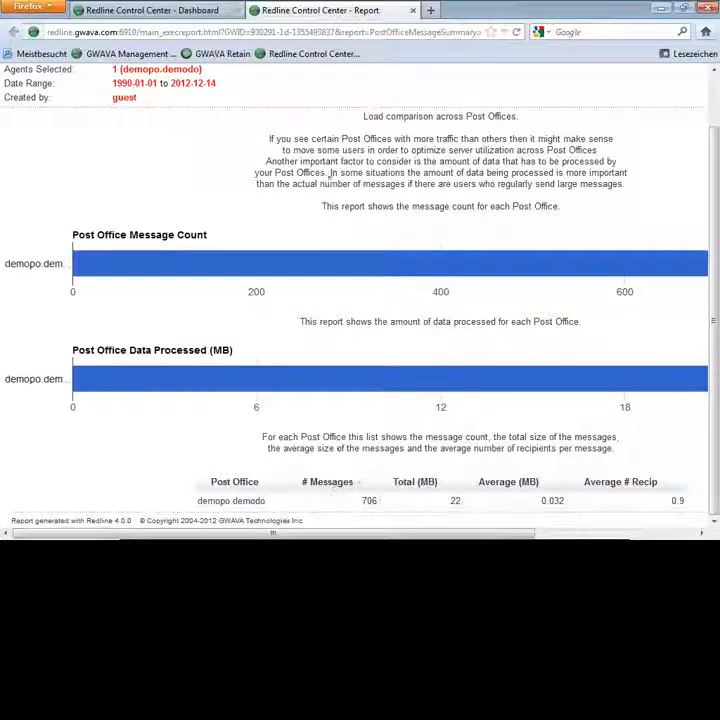
pyautogui.click(413, 10)
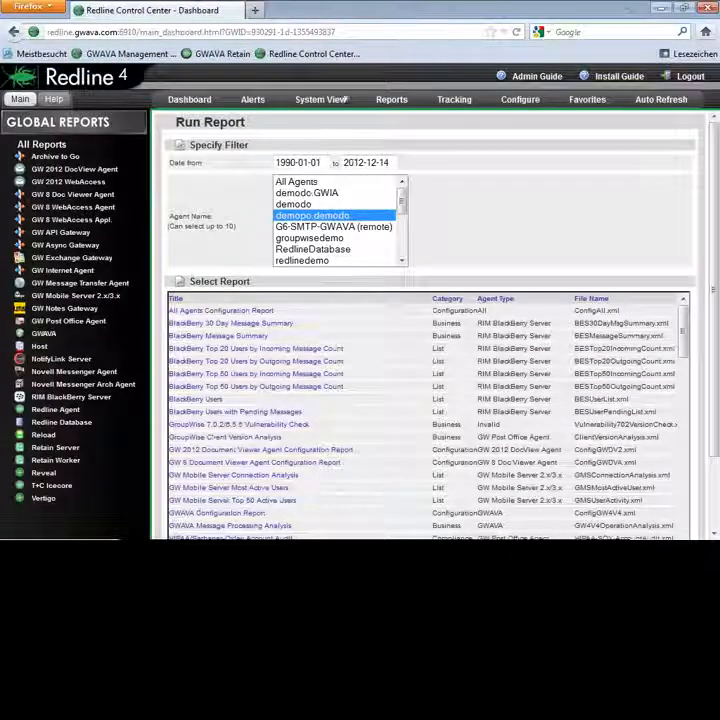
# Step: Start a new custom report based on the Post Office Messages table, consulting the Create Report help text first
pyautogui.moveTo(391, 101)
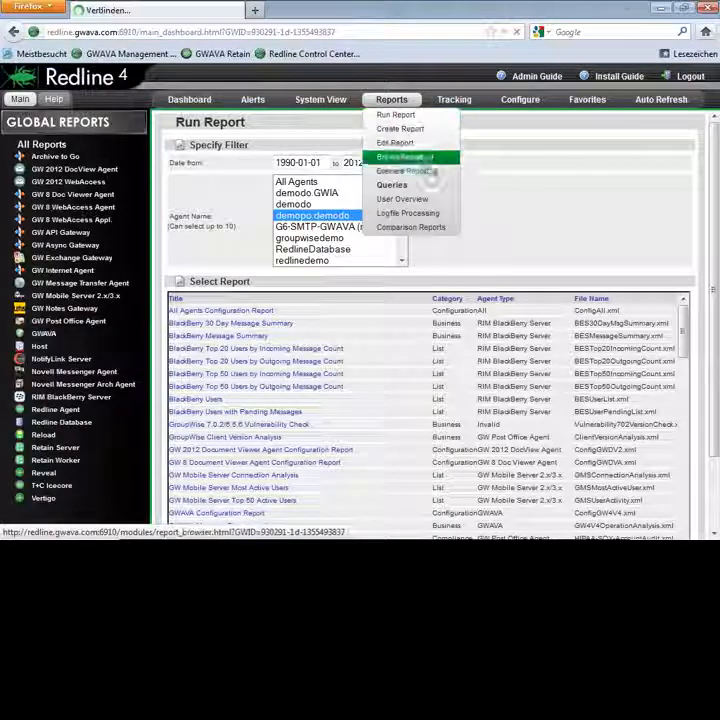
pyautogui.click(403, 130)
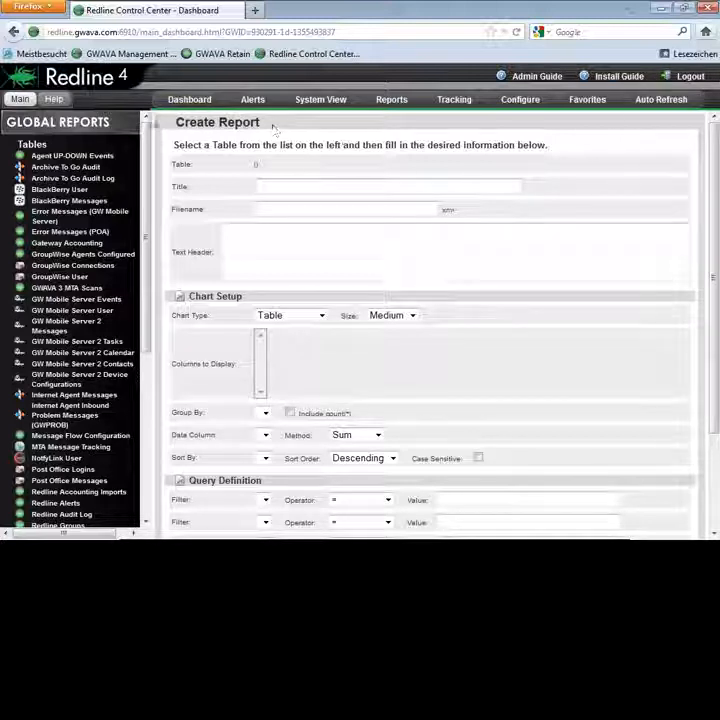
pyautogui.click(53, 100)
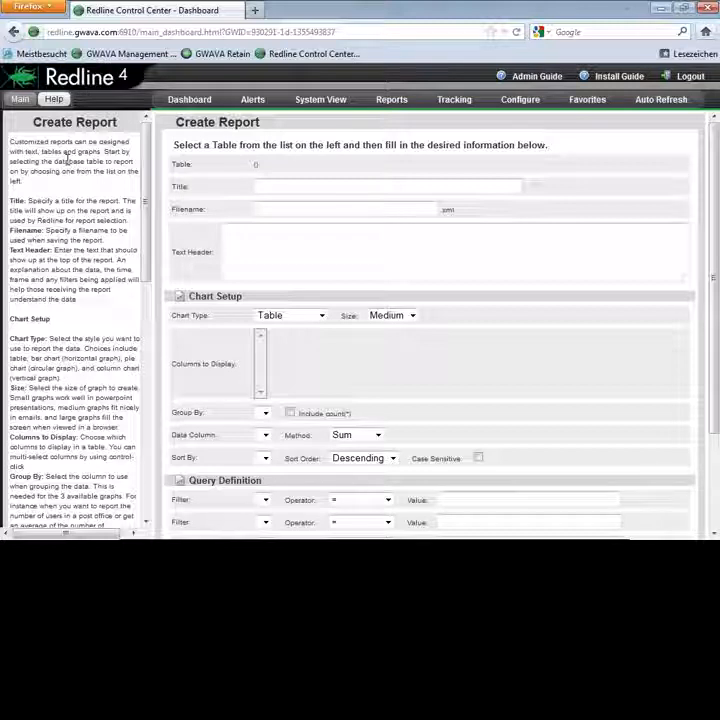
pyautogui.click(19, 100)
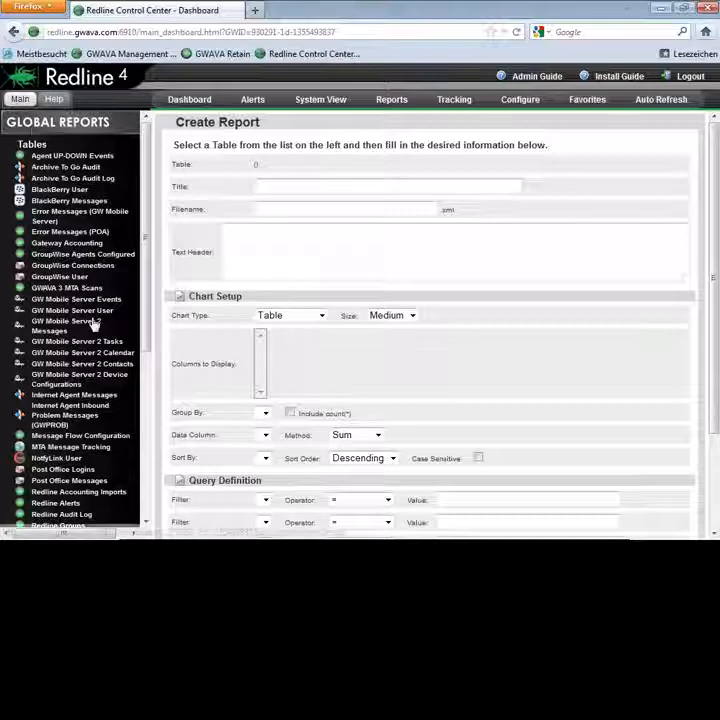
pyautogui.click(84, 484)
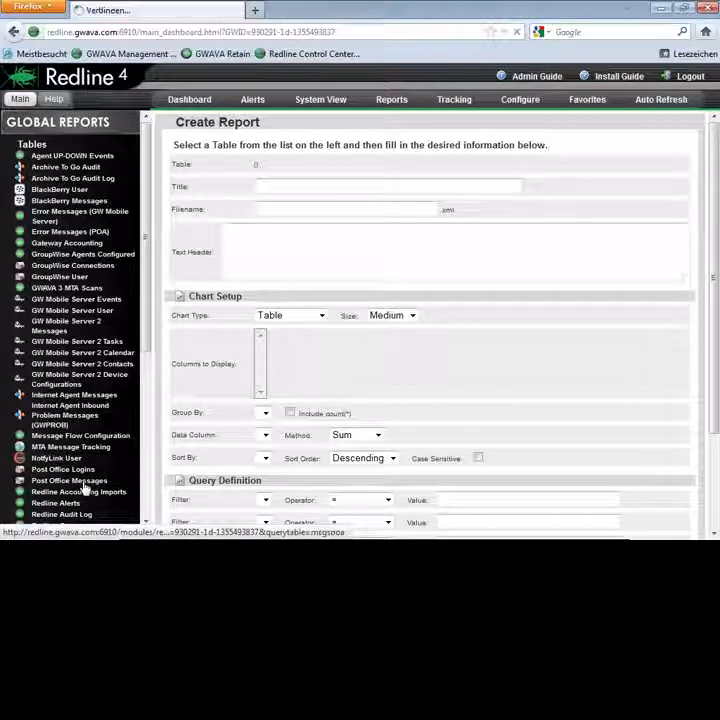
# Step: Title the new Post Office Messages report redline4 and set its filename to redline4test
pyautogui.click(299, 190)
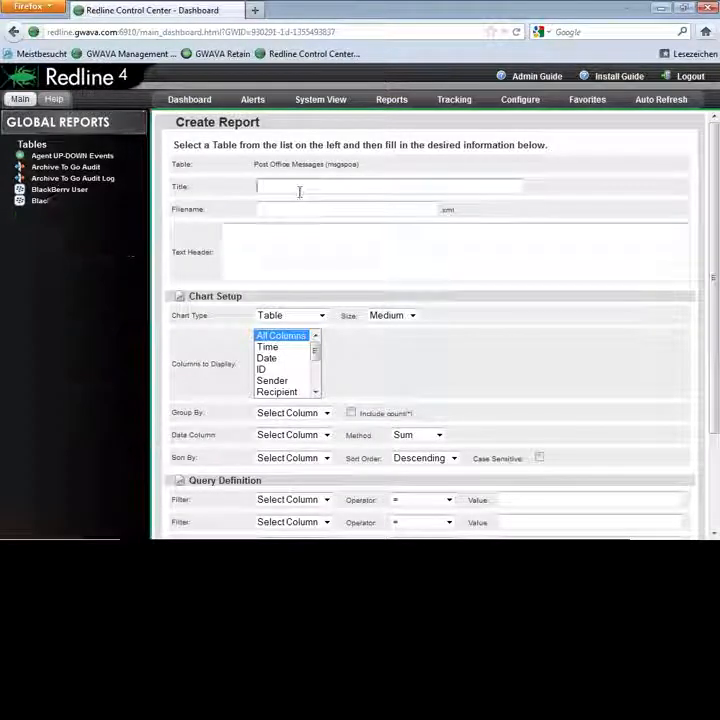
pyautogui.write('redline4')
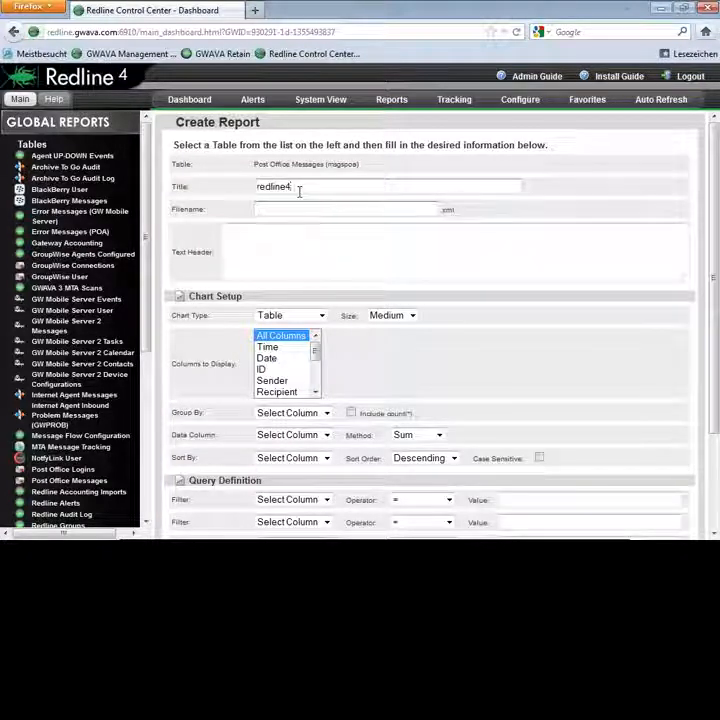
pyautogui.press('Tab')
pyautogui.write('redline4')
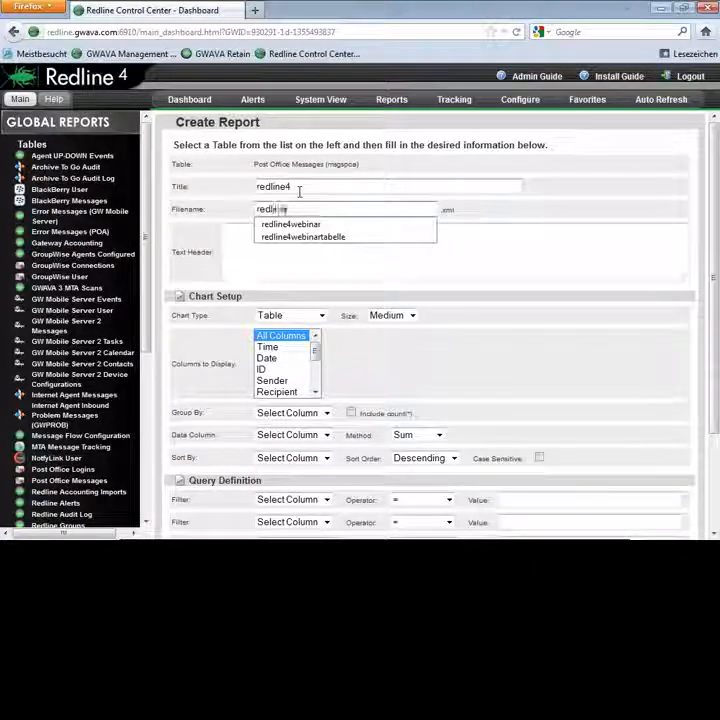
pyautogui.write('tes')
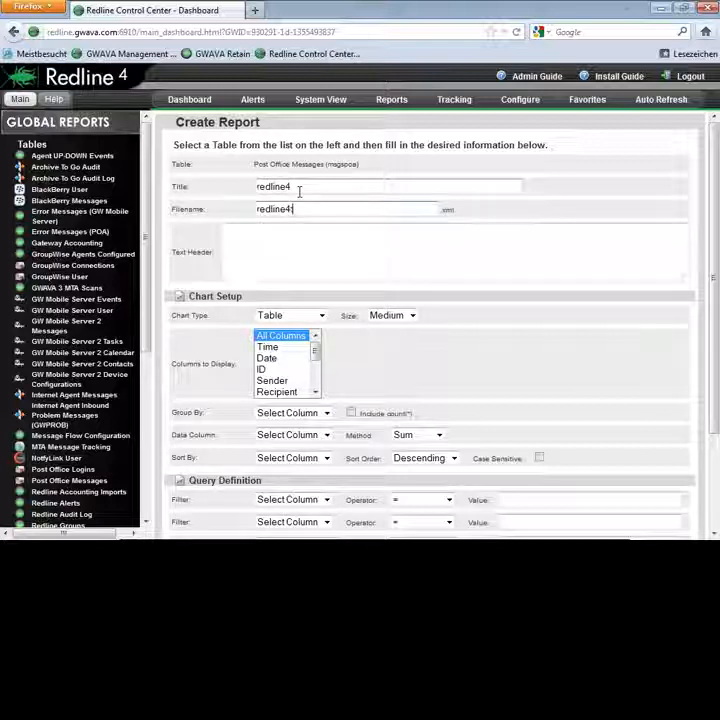
pyautogui.write('t')
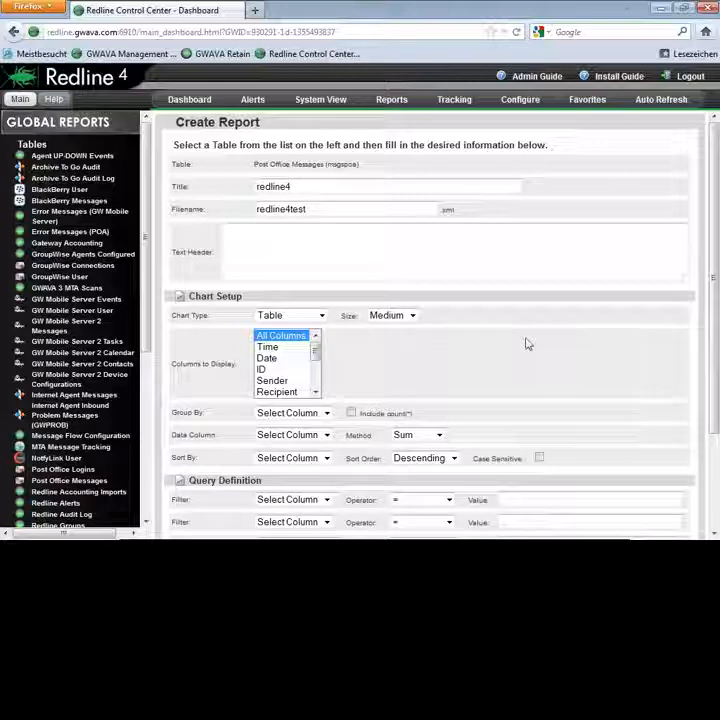
# Step: Save the report as a table showing all columns and preview it
pyautogui.scroll(-3, 528, 342)
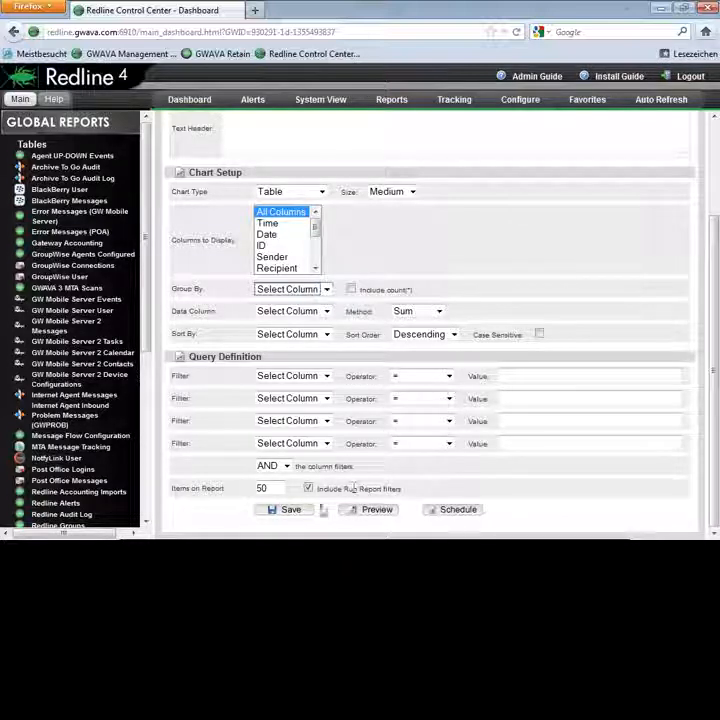
pyautogui.click(281, 518)
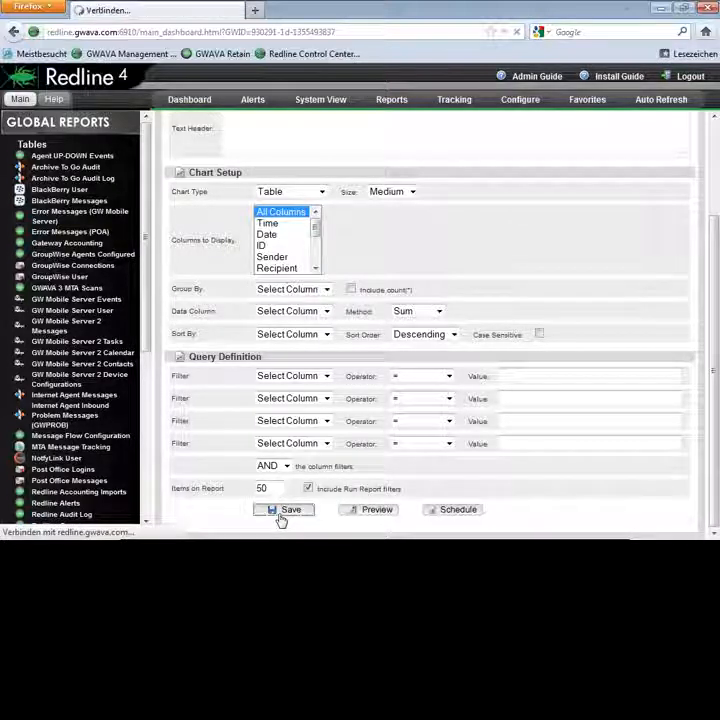
pyautogui.click(364, 510)
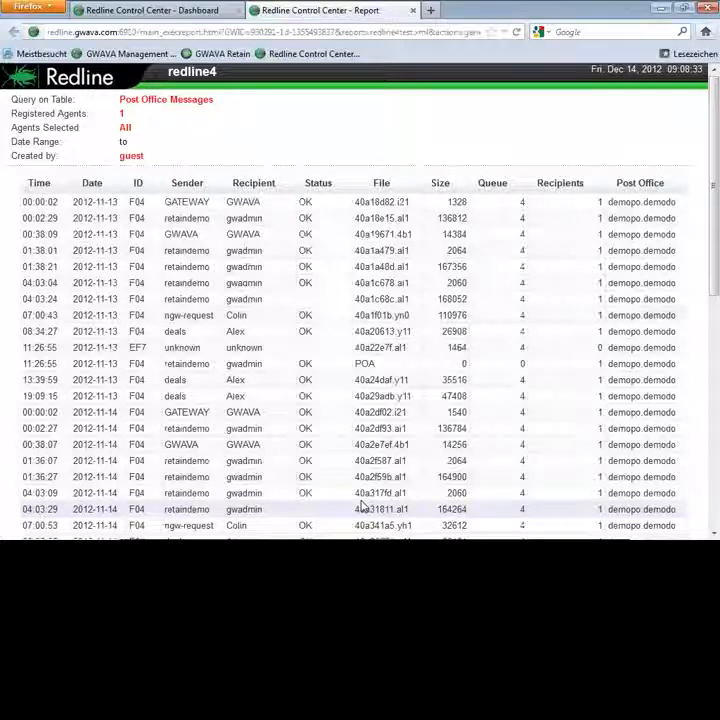
# Step: Sort the previewed message table by size in both directions and by post office, and look through its rows
pyautogui.click(443, 188)
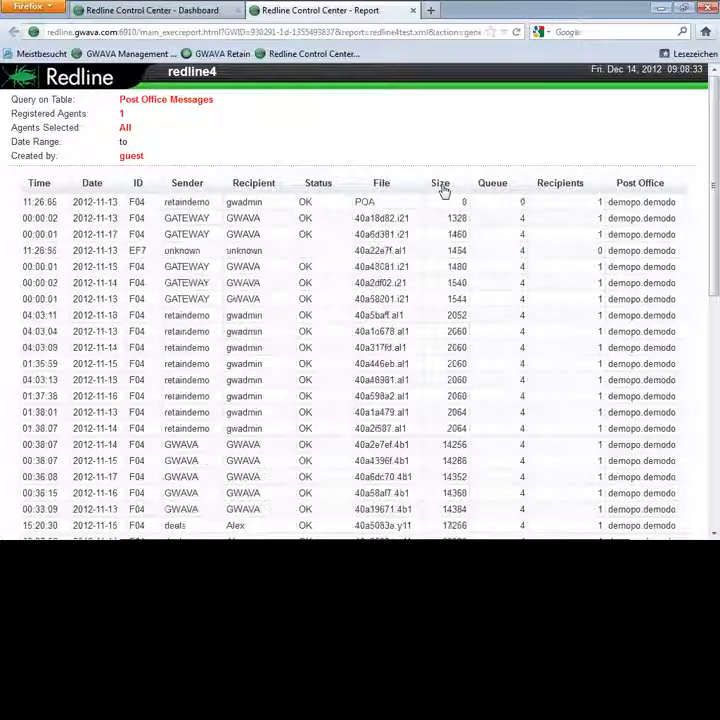
pyautogui.click(443, 188)
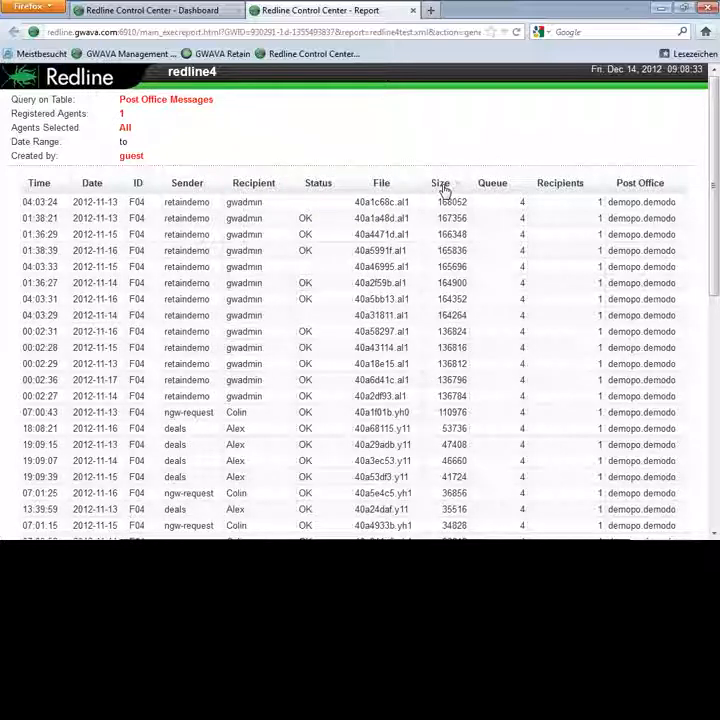
pyautogui.click(634, 188)
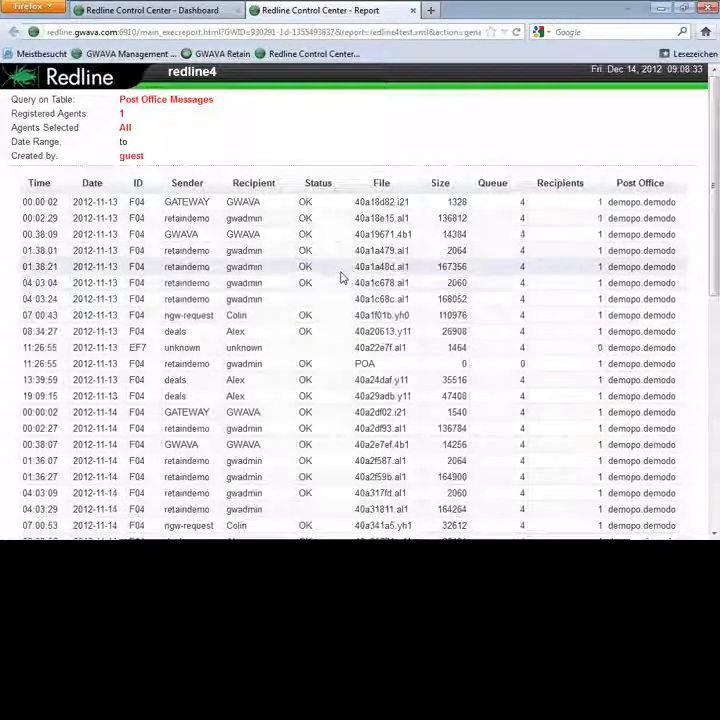
pyautogui.scroll(-5, 340, 275)
pyautogui.scroll(5, 337, 273)
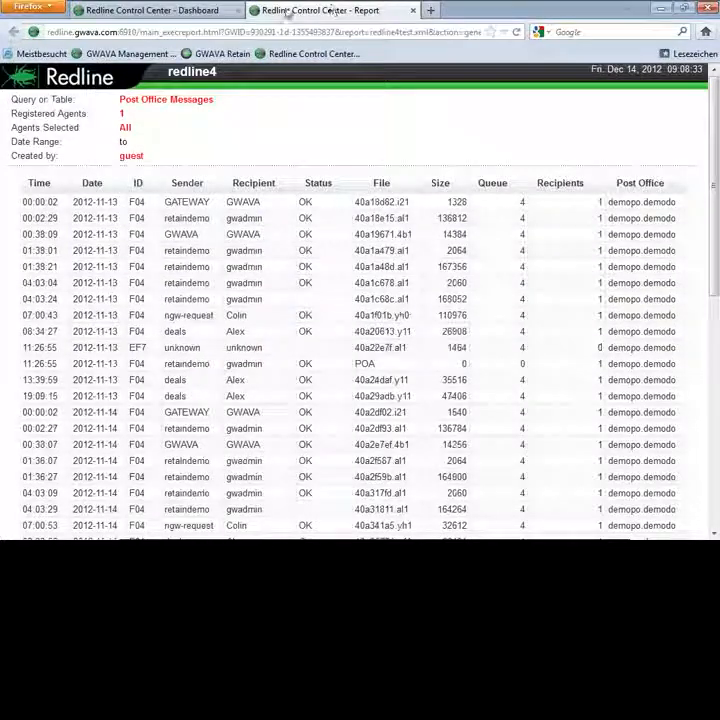
# Step: Return to the report form and set up a pie chart grouped by Sender, with Size as data column, sorted by Post Office
pyautogui.click(190, 10)
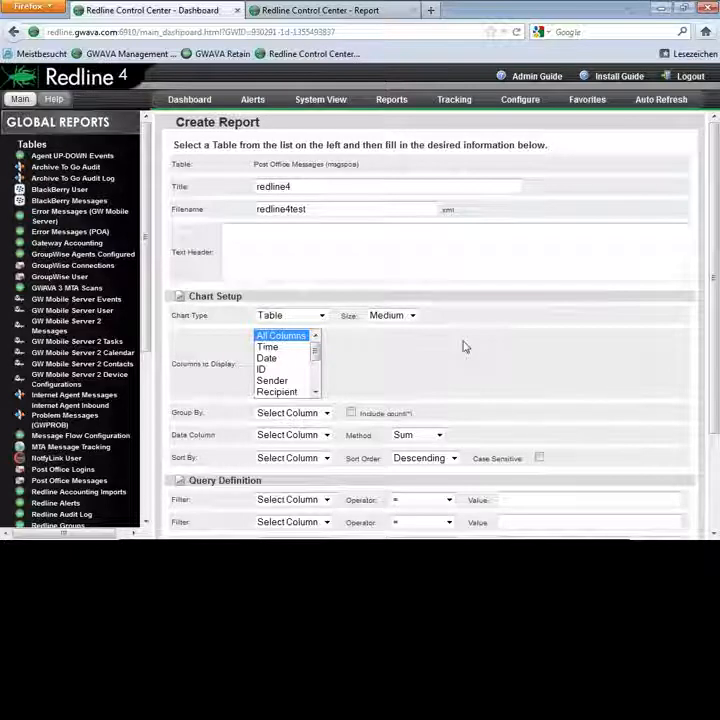
pyautogui.scroll(-2, 470, 345)
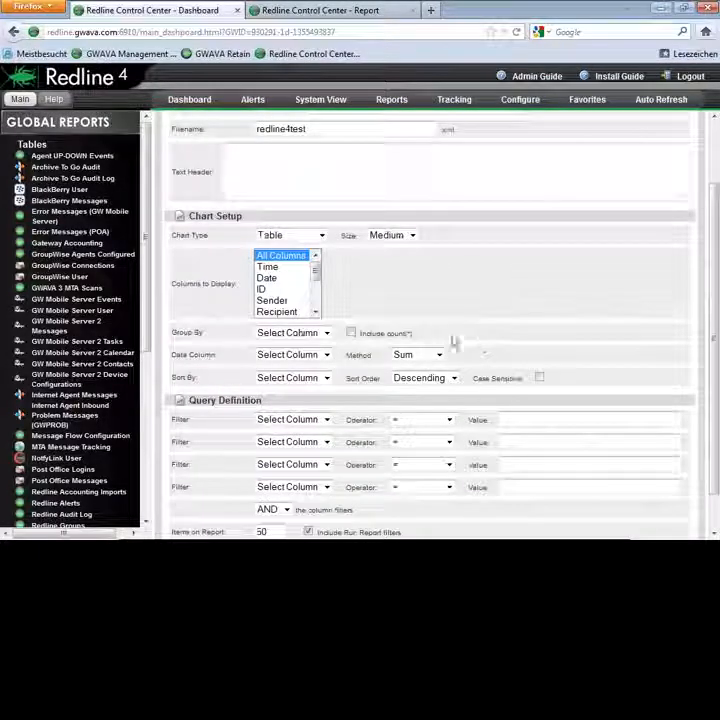
pyautogui.click(320, 234)
pyautogui.click(300, 270)
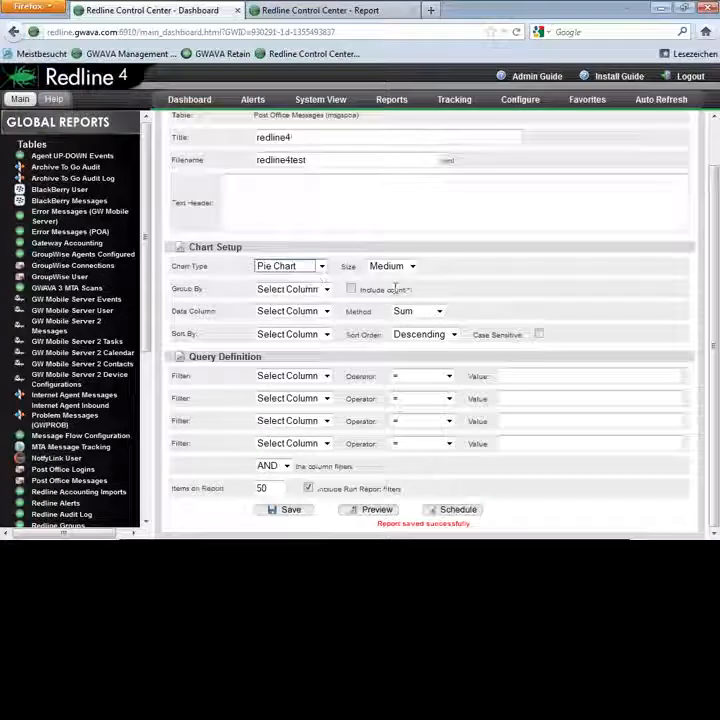
pyautogui.click(303, 290)
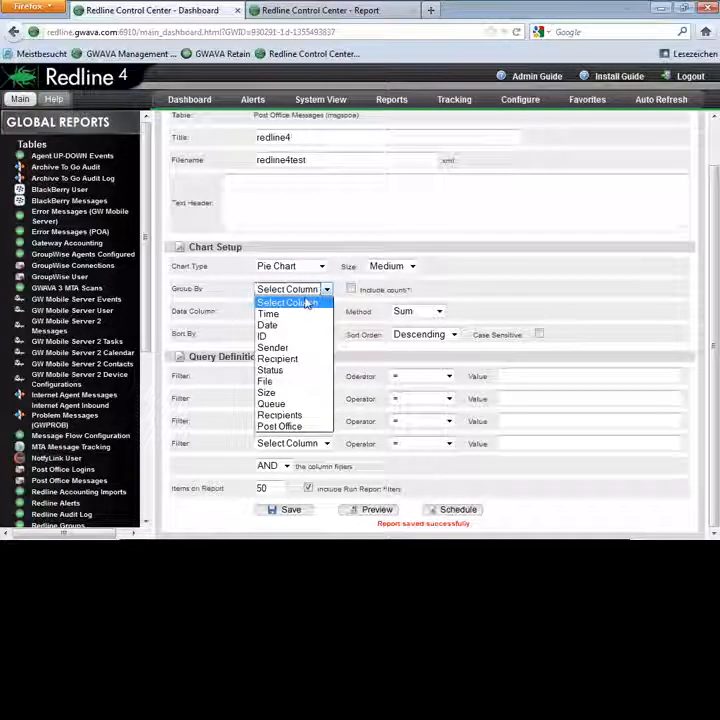
pyautogui.click(303, 347)
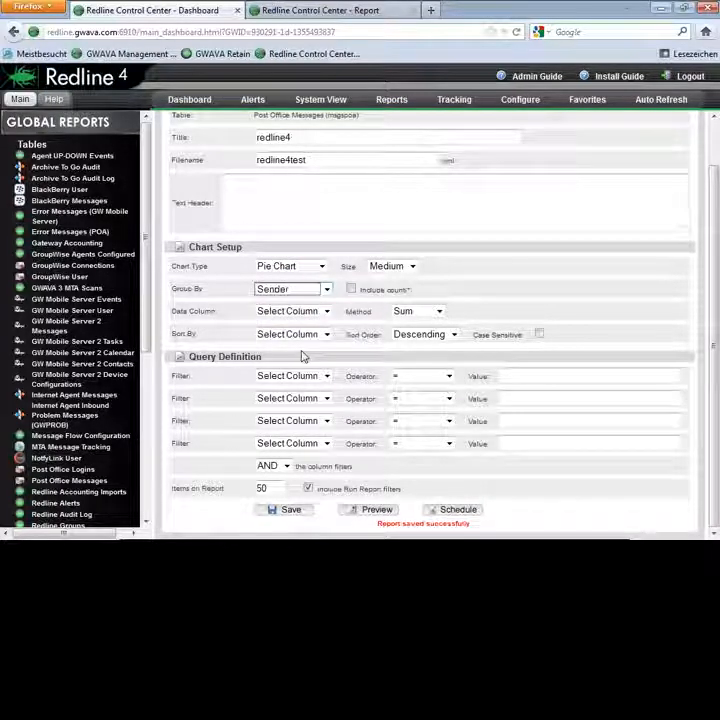
pyautogui.click(325, 312)
pyautogui.click(322, 336)
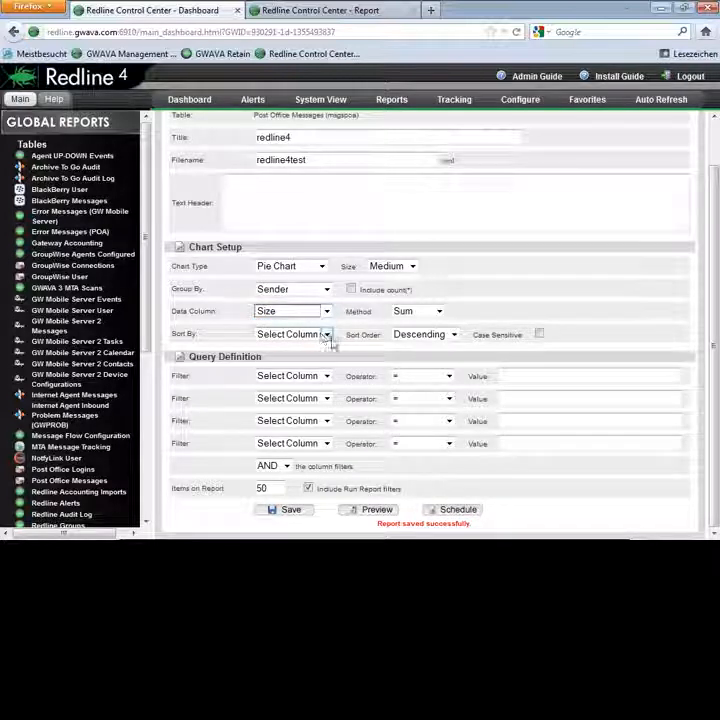
pyautogui.click(326, 336)
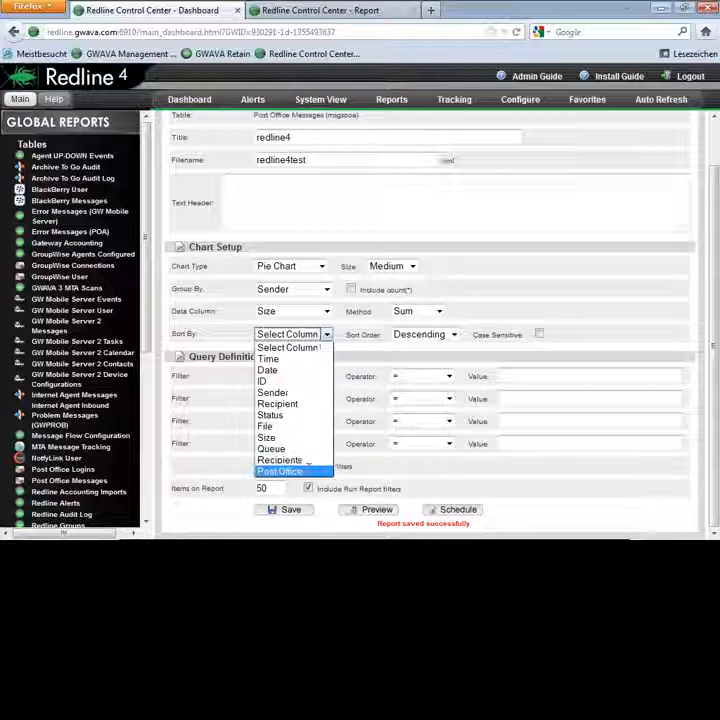
pyautogui.click(300, 471)
# Step: Save the pie chart report and preview it, examining the retaindemo slice and both pages of the legend
pyautogui.click(287, 512)
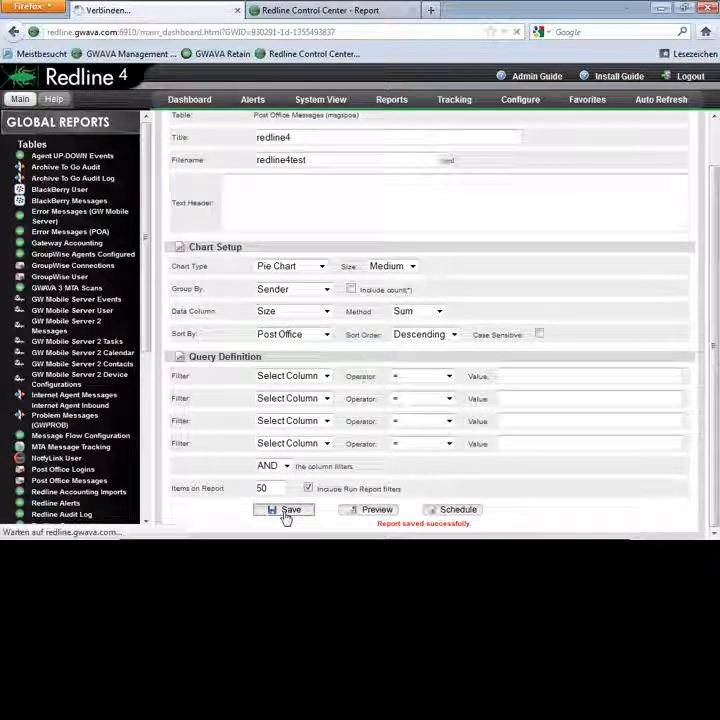
pyautogui.click(372, 511)
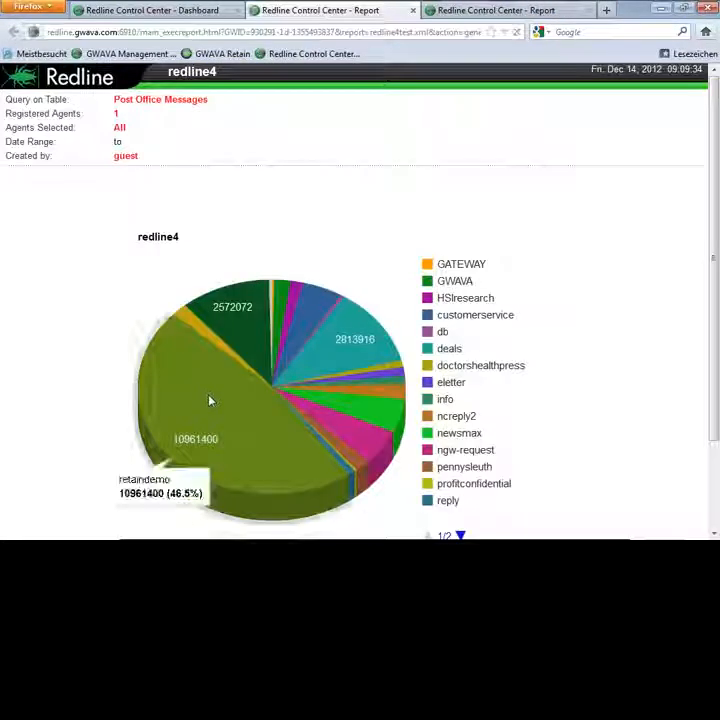
pyautogui.scroll(-2, 188, 357)
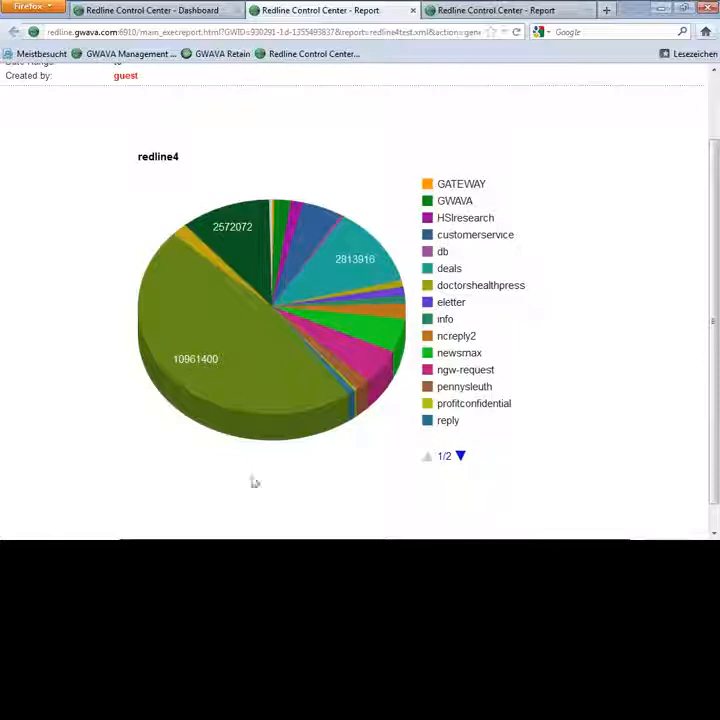
pyautogui.moveTo(226, 358)
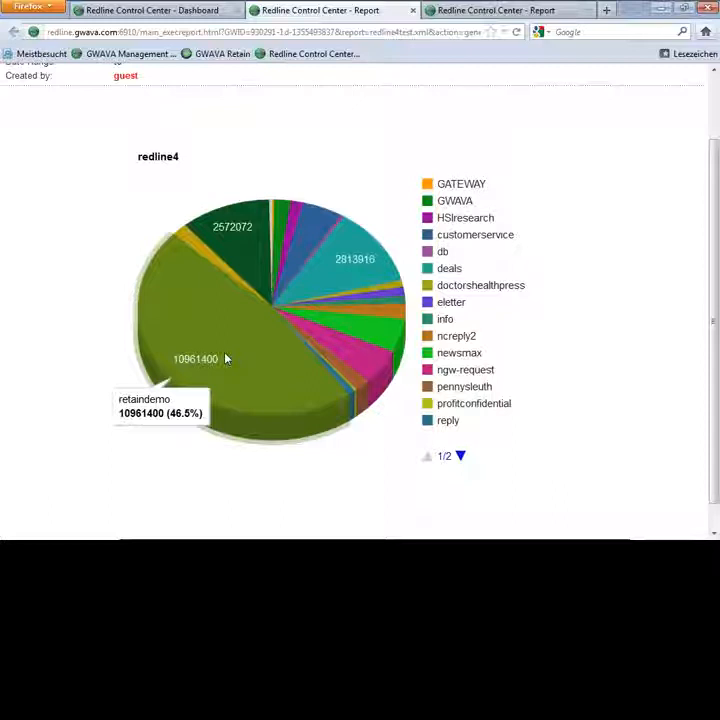
pyautogui.click(460, 456)
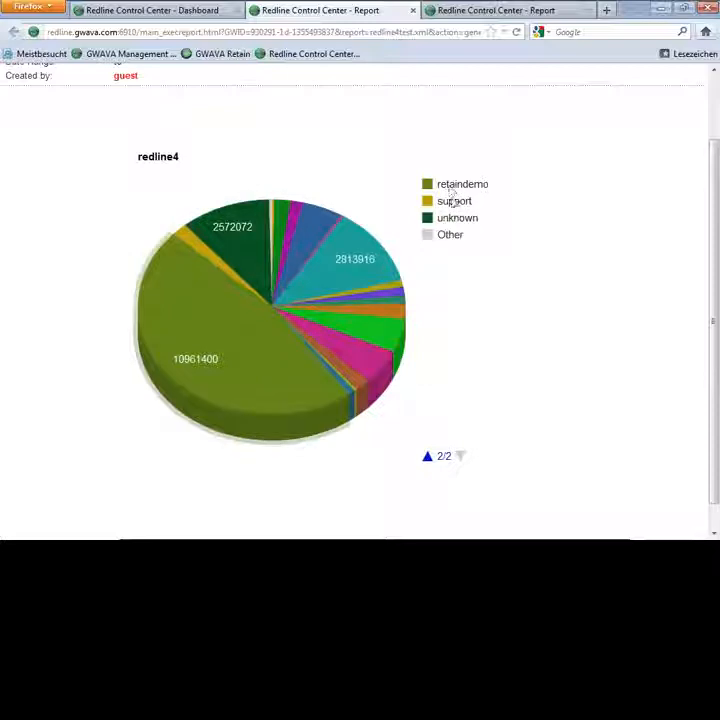
pyautogui.click(428, 457)
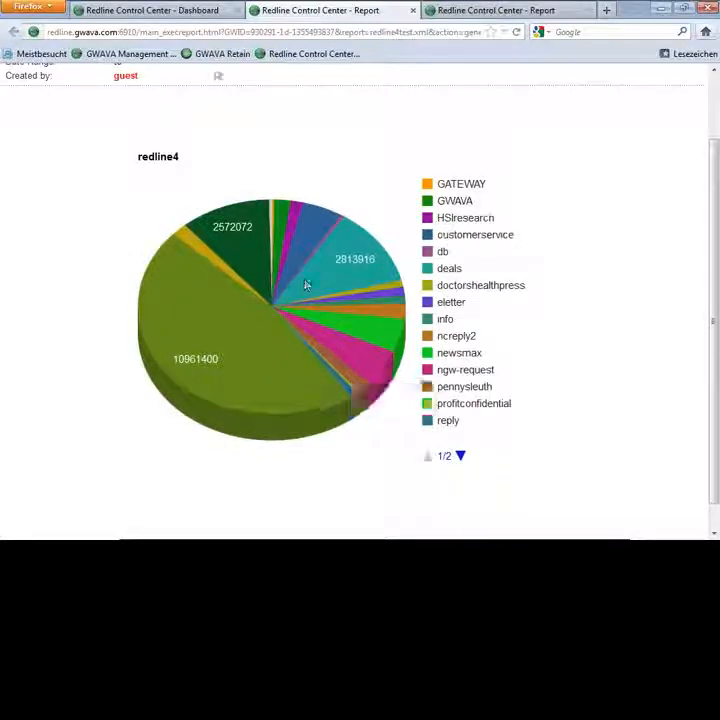
# Step: Change the report's chart type to Bar Chart, save it and preview it
pyautogui.click(168, 11)
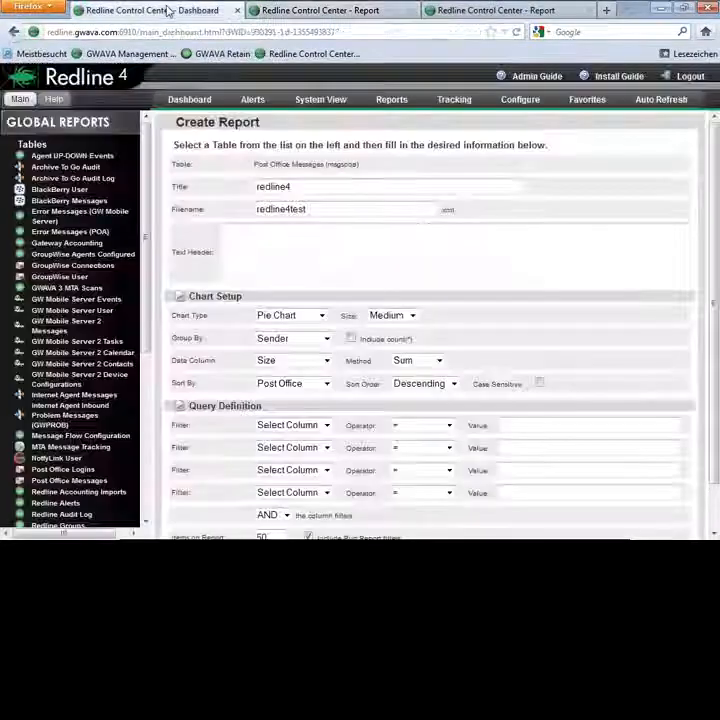
pyautogui.click(322, 316)
pyautogui.click(291, 350)
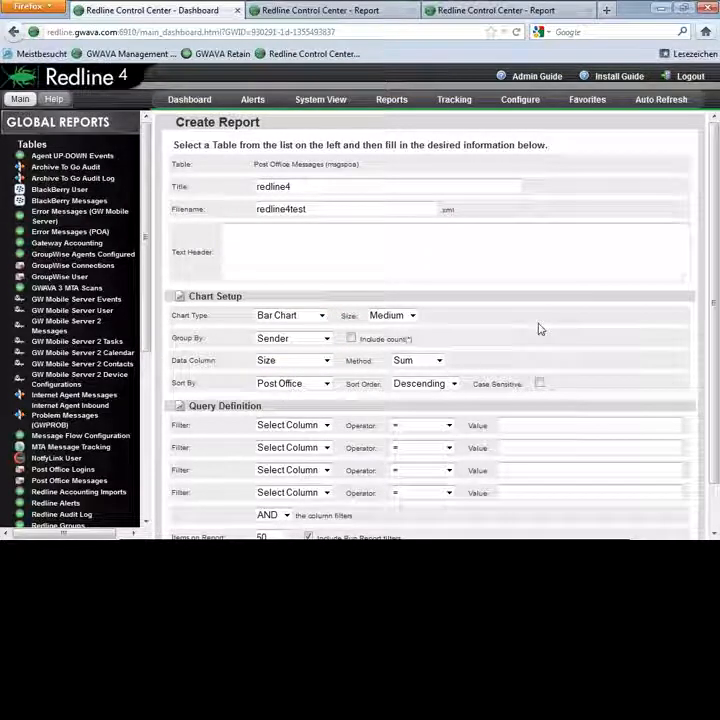
pyautogui.scroll(-1, 538, 329)
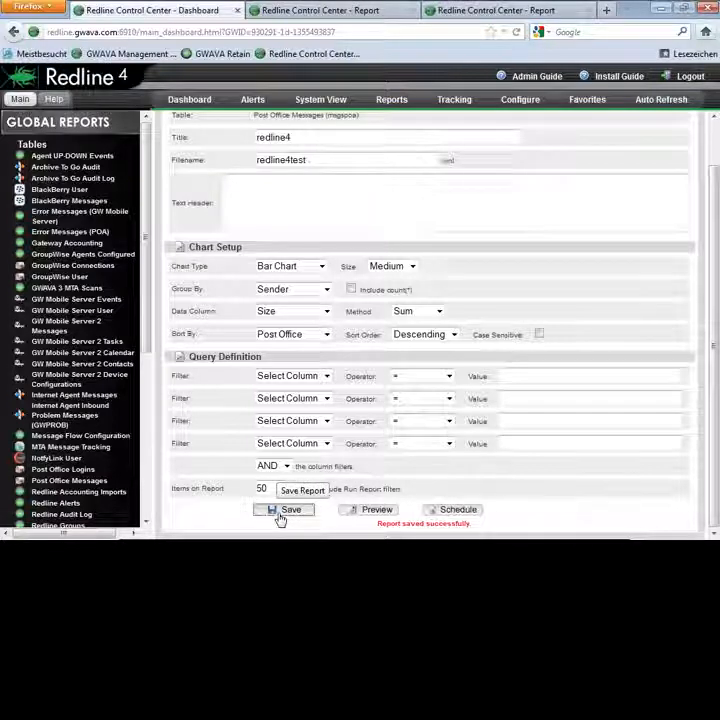
pyautogui.click(366, 512)
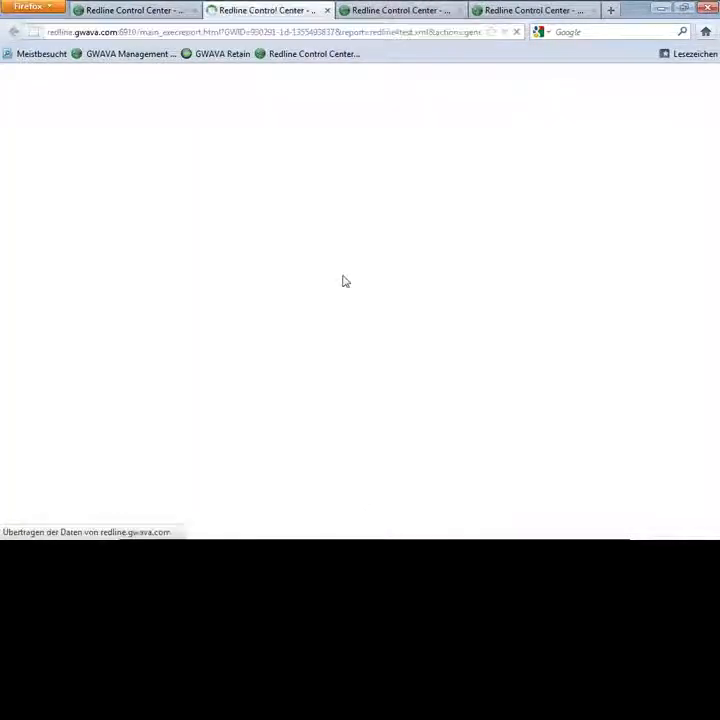
# Step: Examine the retaindemo bar in the bar chart preview and close the preview
pyautogui.scroll(-5, 326, 288)
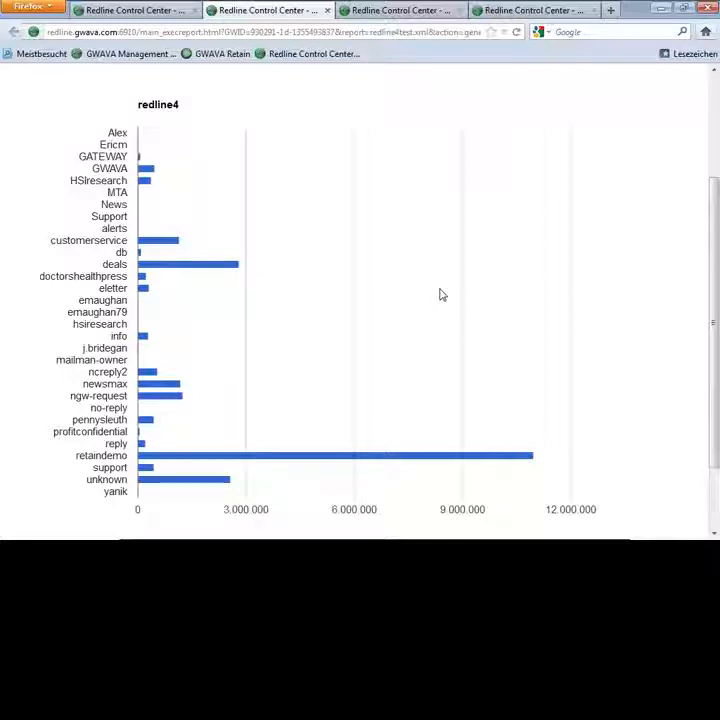
pyautogui.moveTo(519, 463)
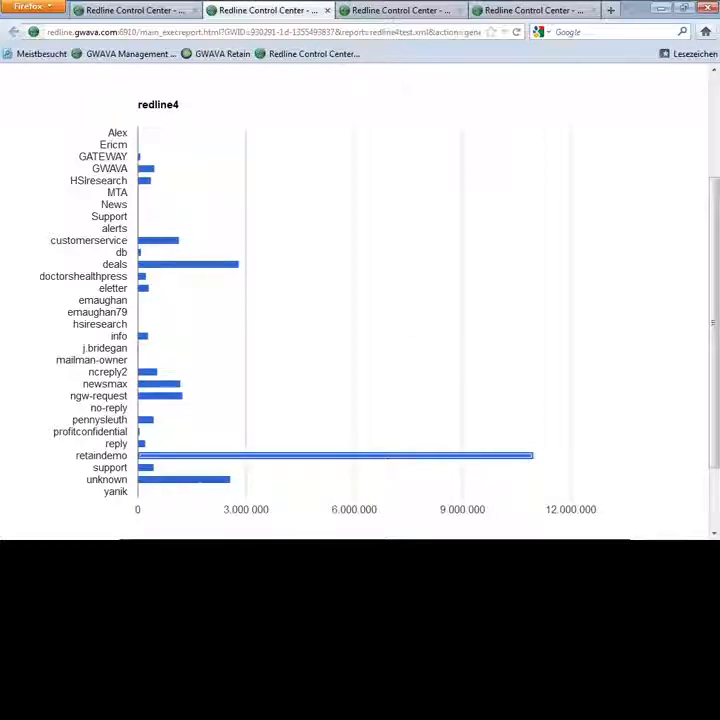
pyautogui.click(329, 12)
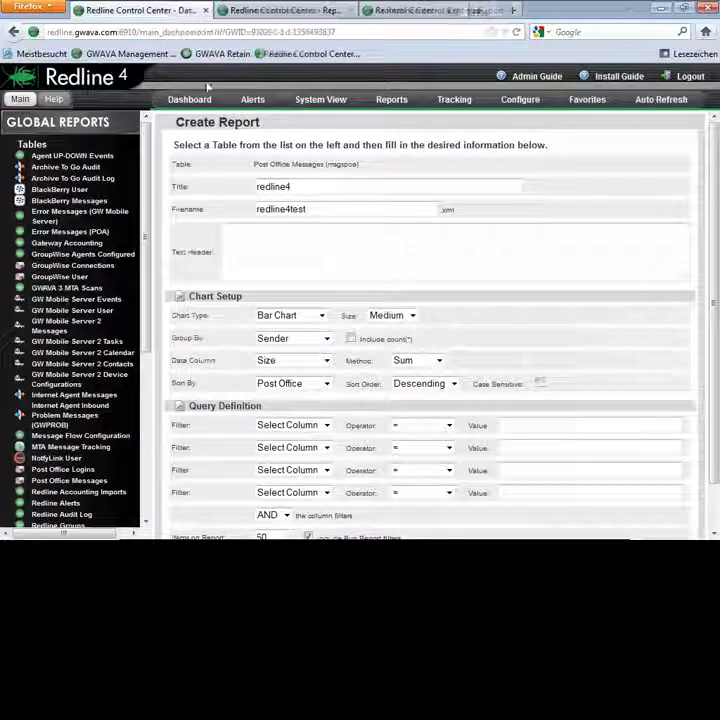
# Step: Open the demopo.demodo agent from the dashboard's Quick Health overview, examine its monthly post office size graph, and minimize the browser
pyautogui.click(193, 130)
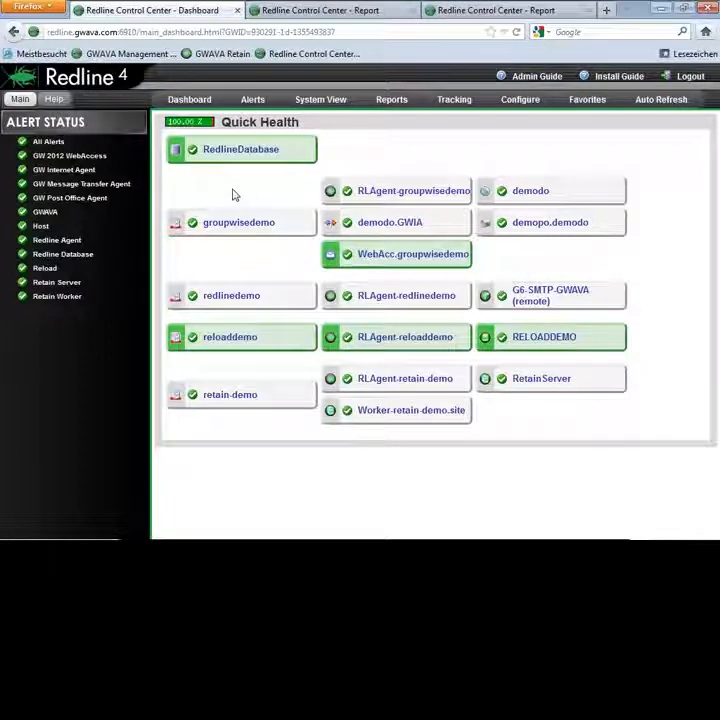
pyautogui.click(541, 227)
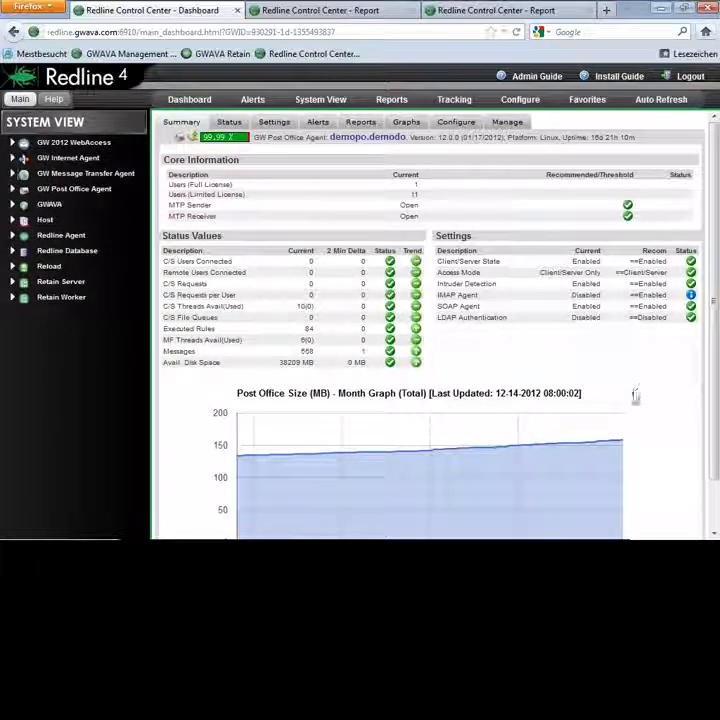
pyautogui.scroll(-1, 650, 405)
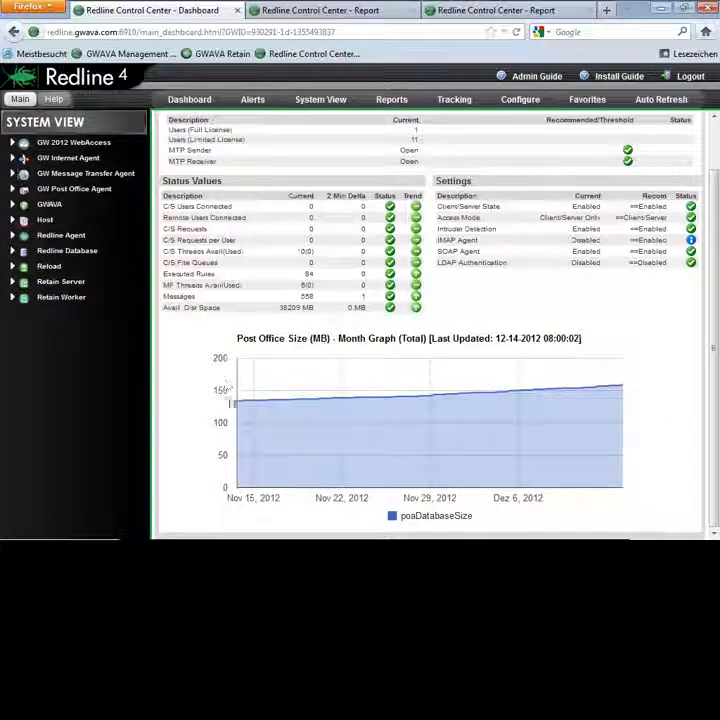
pyautogui.moveTo(241, 404)
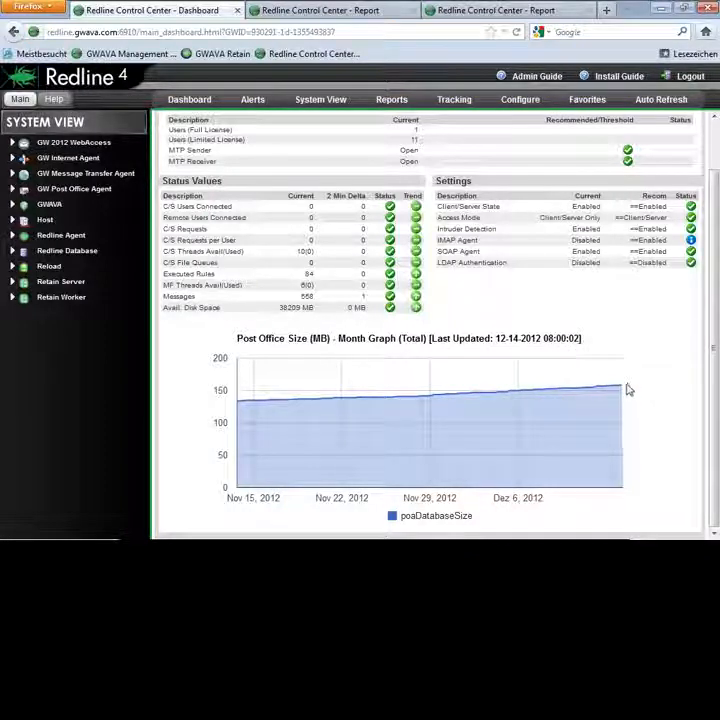
pyautogui.moveTo(622, 390)
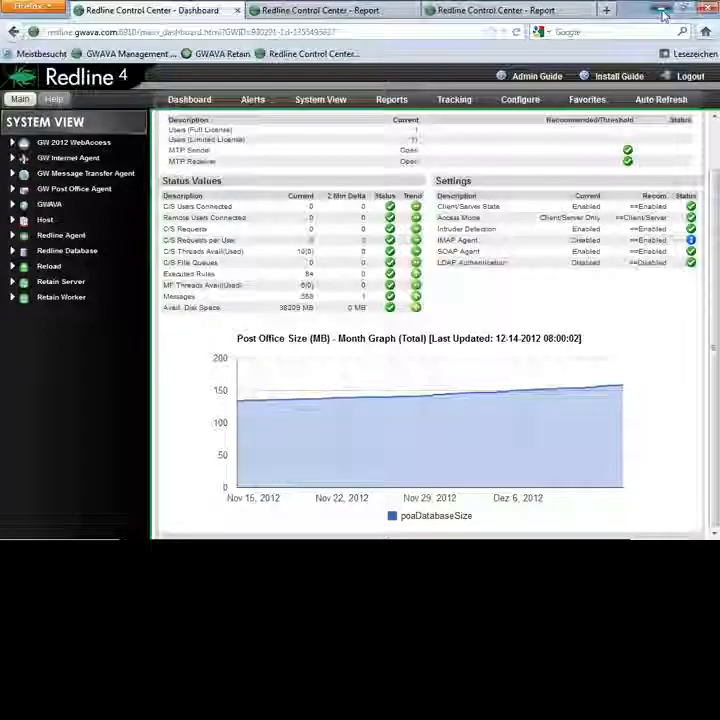
pyautogui.click(663, 12)
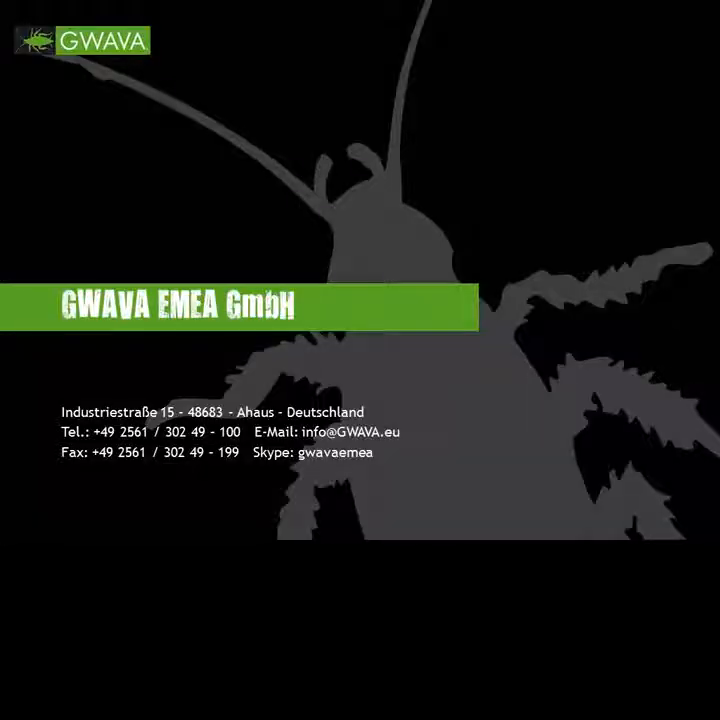